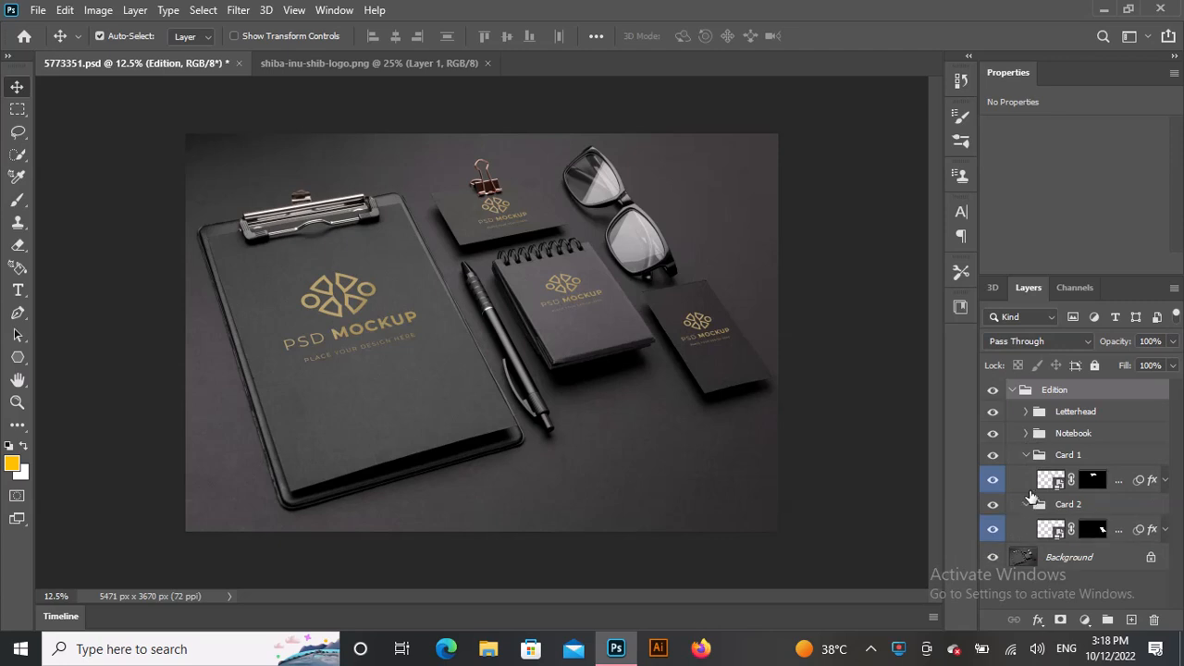
Step: Open the contents of the Card 2 smart object and move its placeholder design off the canvas
{"action": "left_click", "coordinate": [1026, 433]}
{"action": "left_click", "coordinate": [1025, 411]}
{"action": "scroll", "coordinate": [1032, 430], "scroll_direction": "down", "scroll_amount": 1}
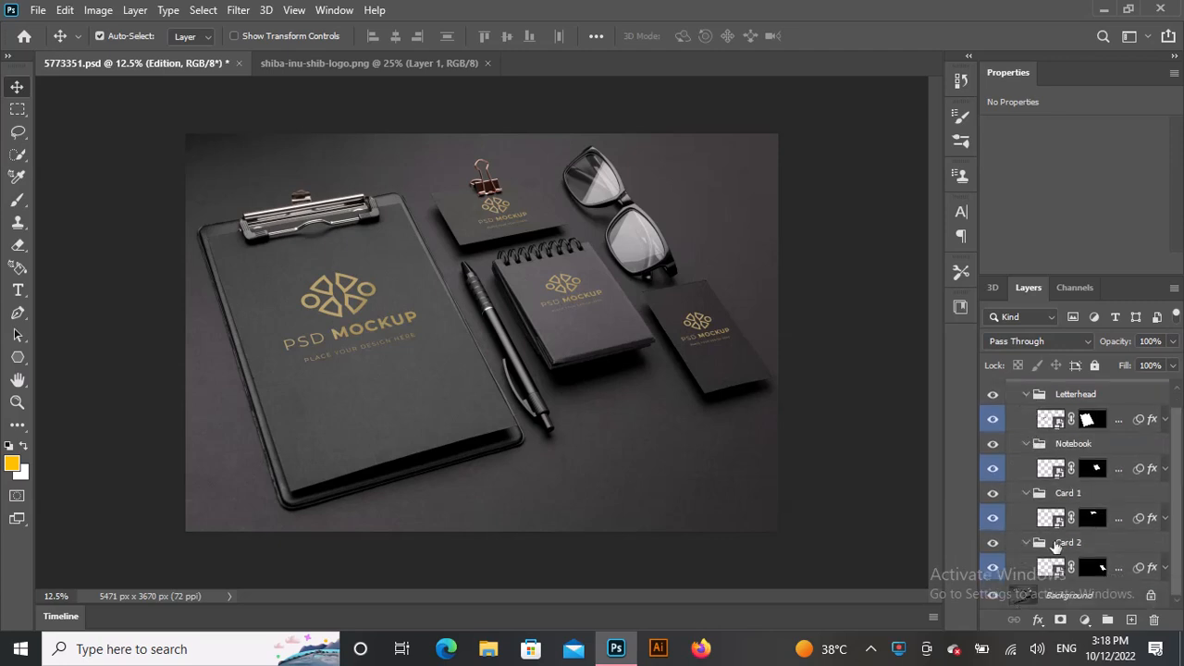
{"action": "double_click", "coordinate": [1052, 568]}
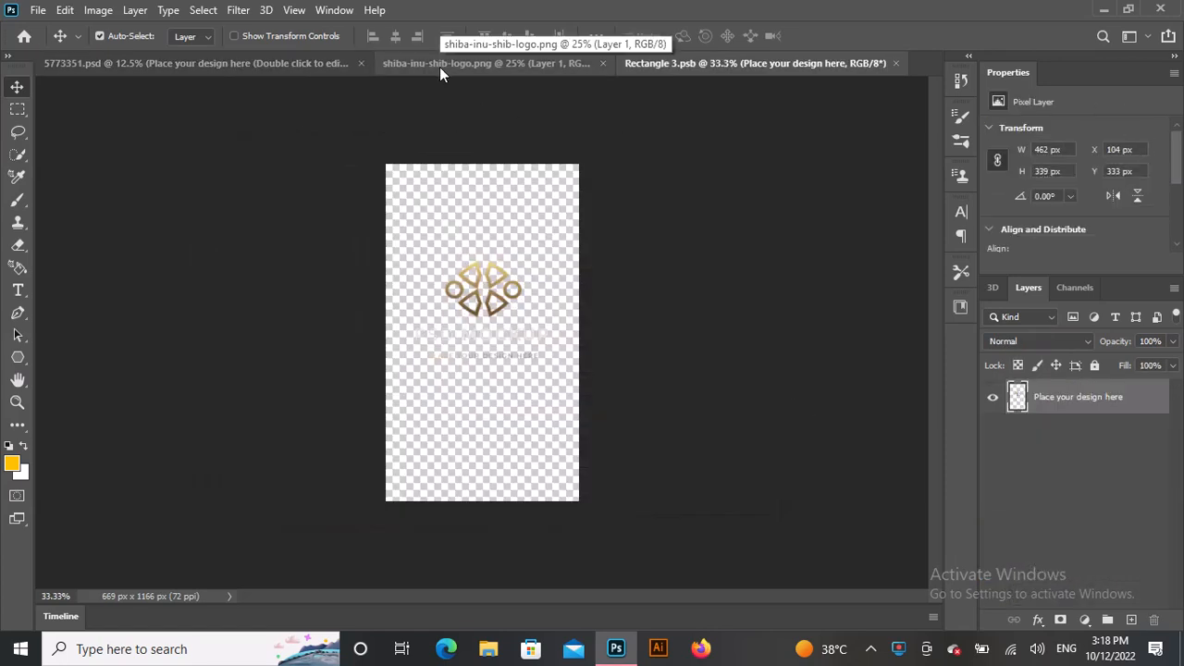
{"action": "left_click_drag", "start_coordinate": [506, 277], "coordinate": [672, 115]}
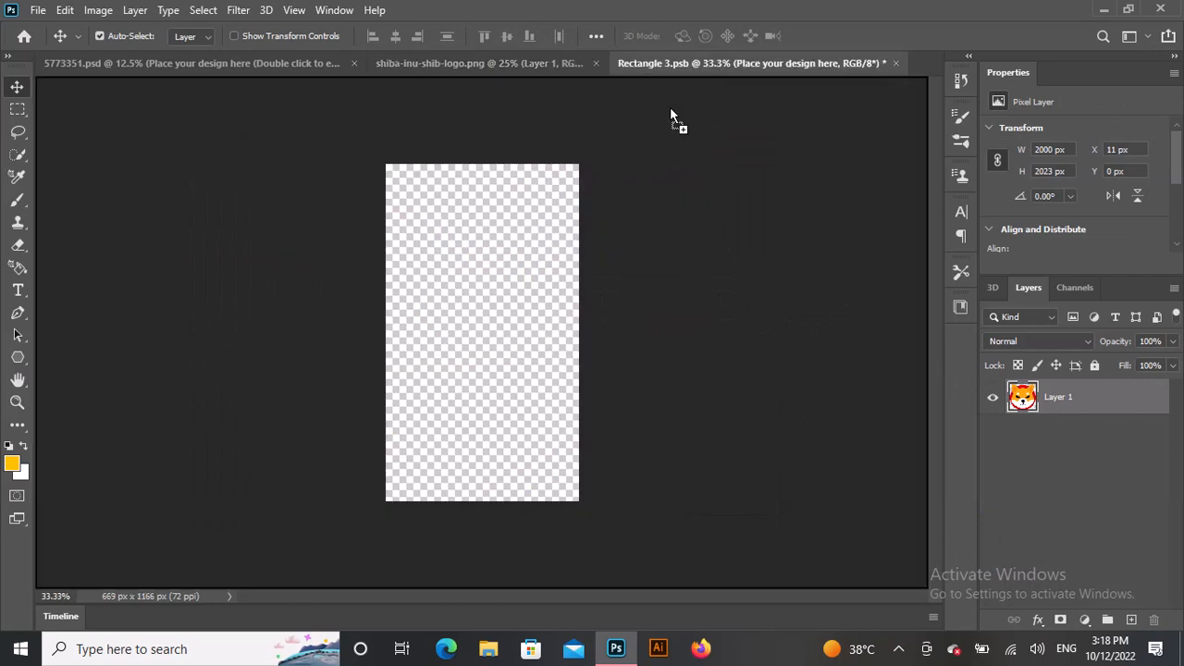
Step: Copy the logo from shiba-inu-shib-logo.png into Rectangle 3.psb with colour conversion, scaling it to about 413 × 419 px slightly above the middle
{"action": "left_click_drag", "start_coordinate": [495, 297], "coordinate": [498, 317]}
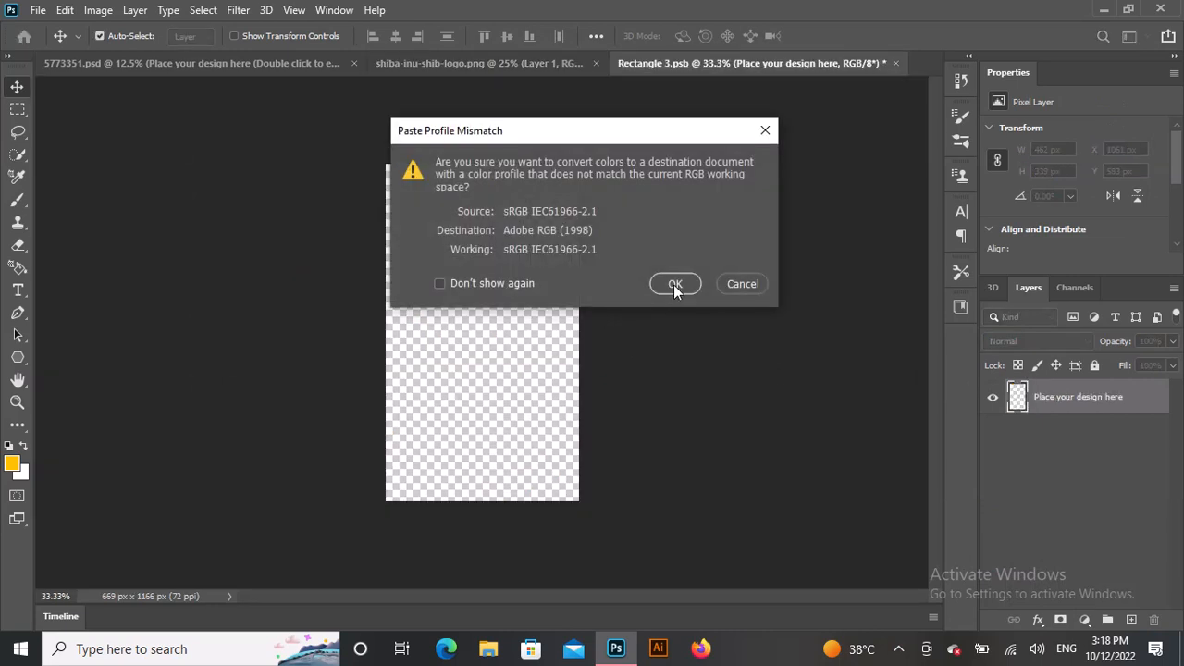
{"action": "left_click", "coordinate": [675, 284]}
{"action": "key", "text": "ctrl+t"}
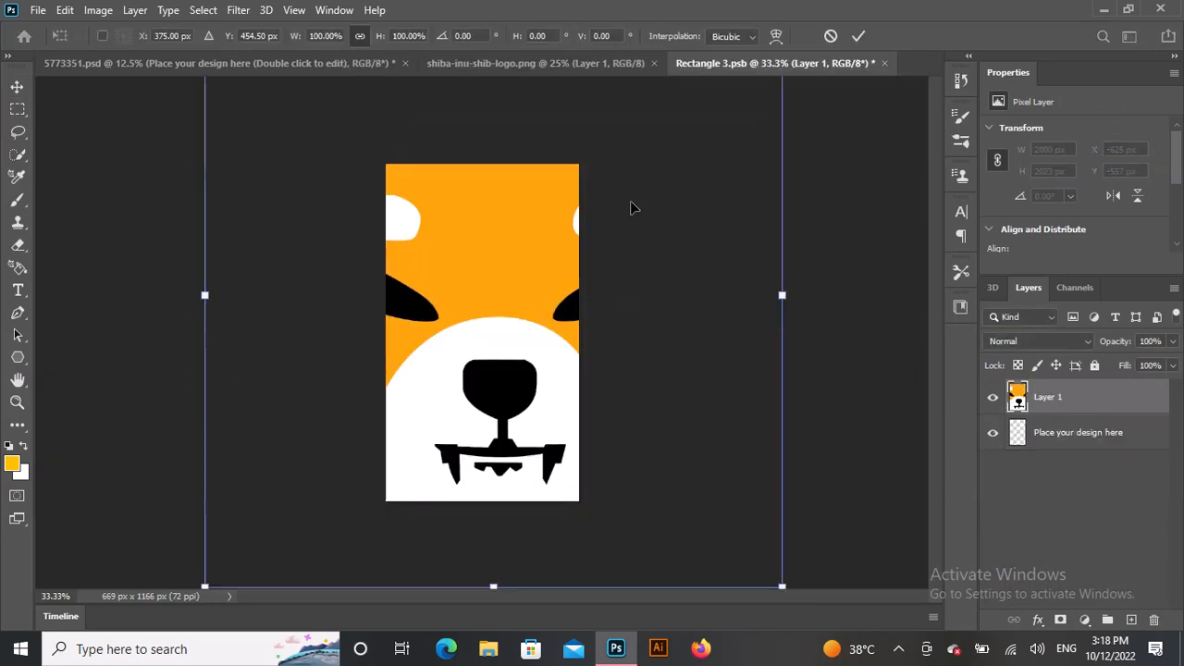
{"action": "left_click_drag", "start_coordinate": [782, 586], "coordinate": [564, 396]}
{"action": "left_click_drag", "start_coordinate": [591, 445], "coordinate": [514, 358]}
{"action": "key", "text": "Return"}
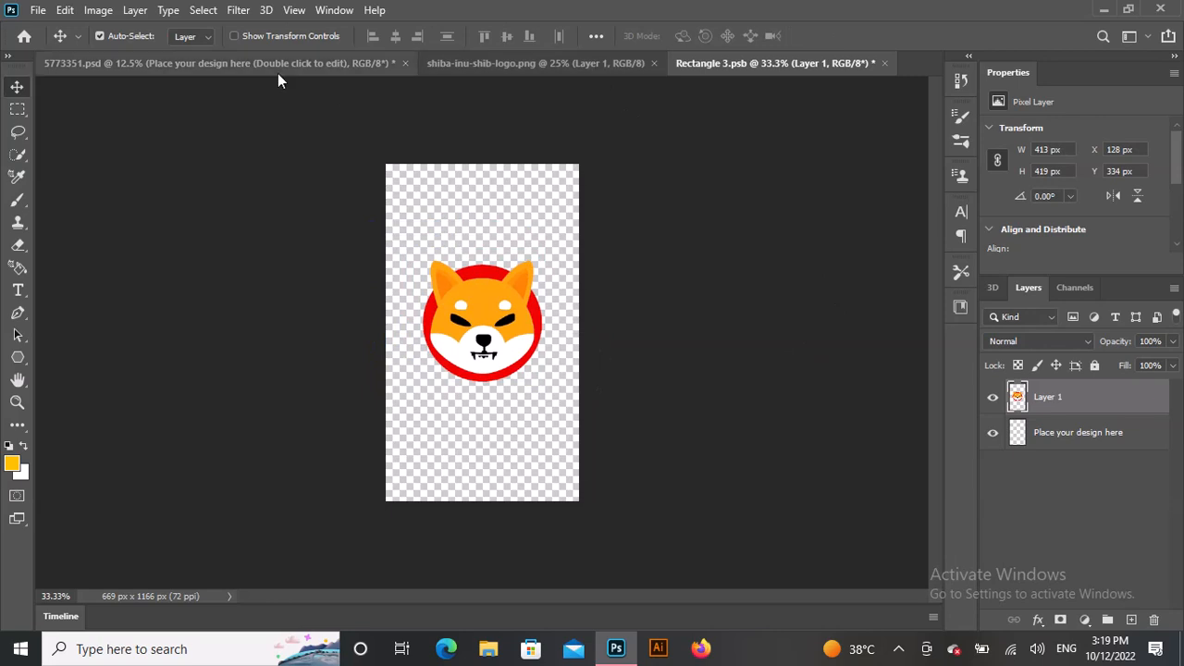
Step: Save the Card 2 artwork and return to the 5773351.psd mockup
{"action": "left_click", "coordinate": [38, 9]}
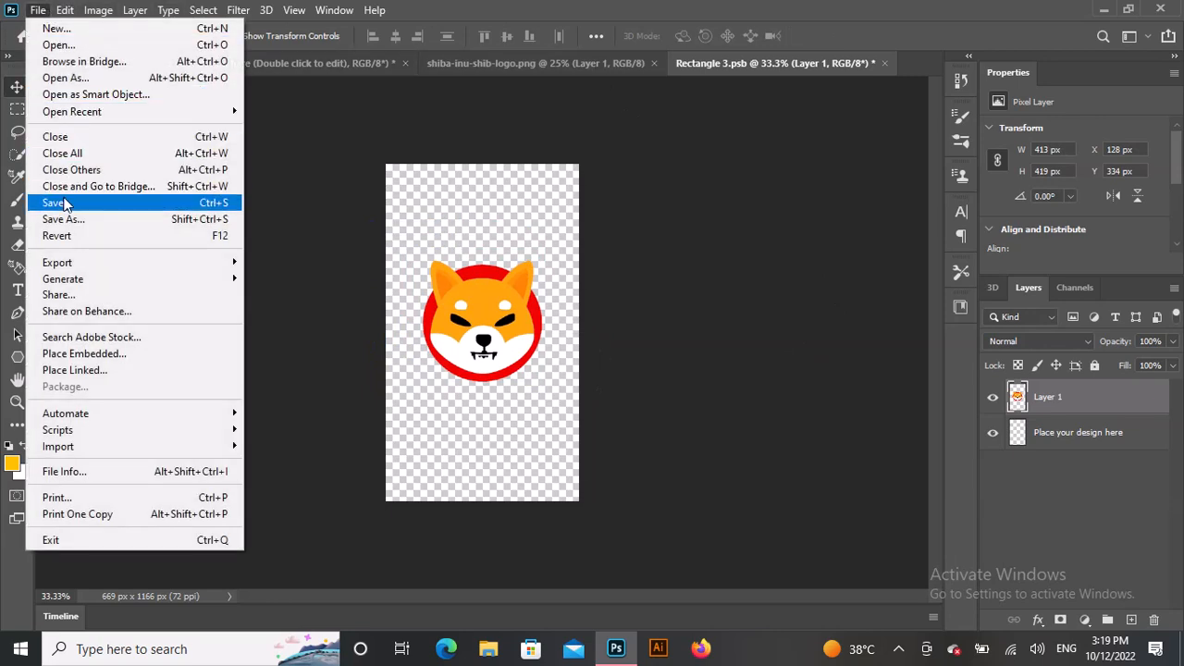
{"action": "left_click", "coordinate": [65, 202]}
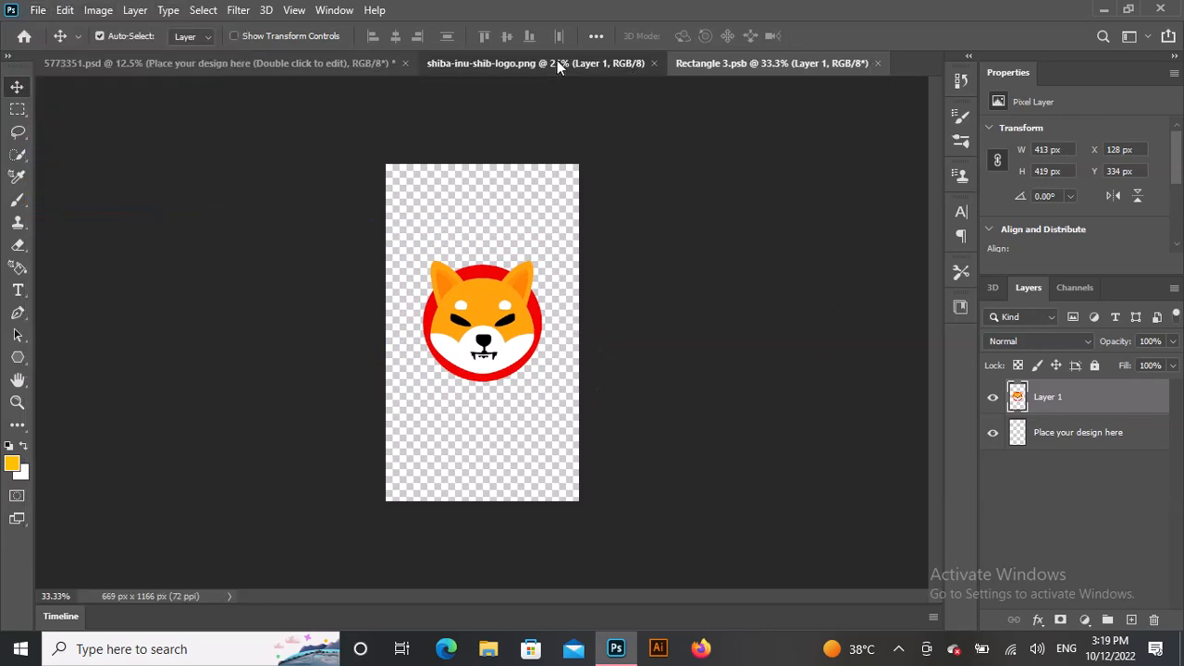
{"action": "left_click", "coordinate": [557, 62]}
{"action": "left_click", "coordinate": [288, 63]}
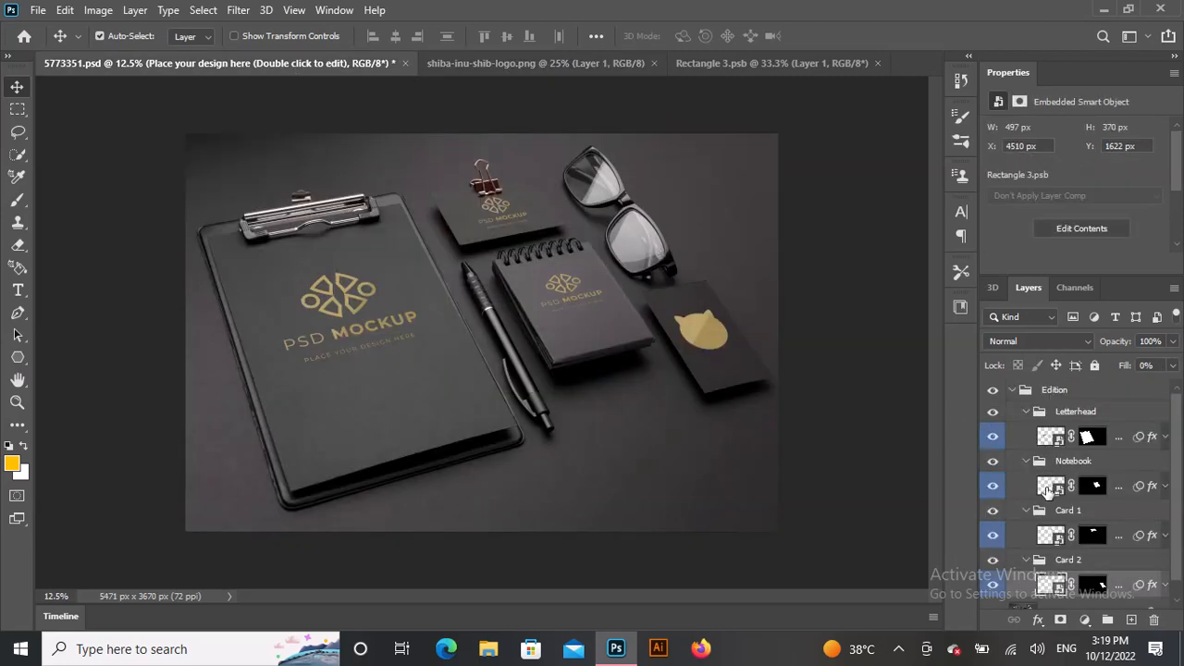
Step: Replace the placeholder design in the Notebook smart object with the Shiba Inu logo from Rectangle 3.psb, scaled to about 671 × 681 px and centred horizontally
{"action": "double_click", "coordinate": [1048, 488]}
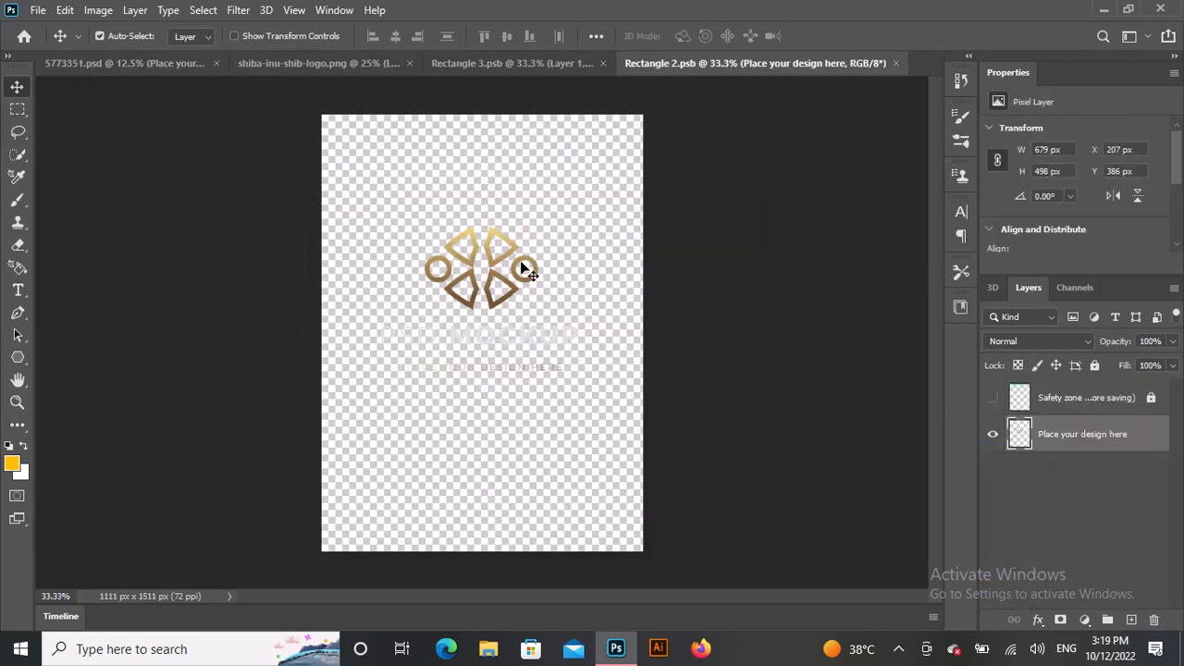
{"action": "left_click_drag", "start_coordinate": [523, 269], "coordinate": [915, 437]}
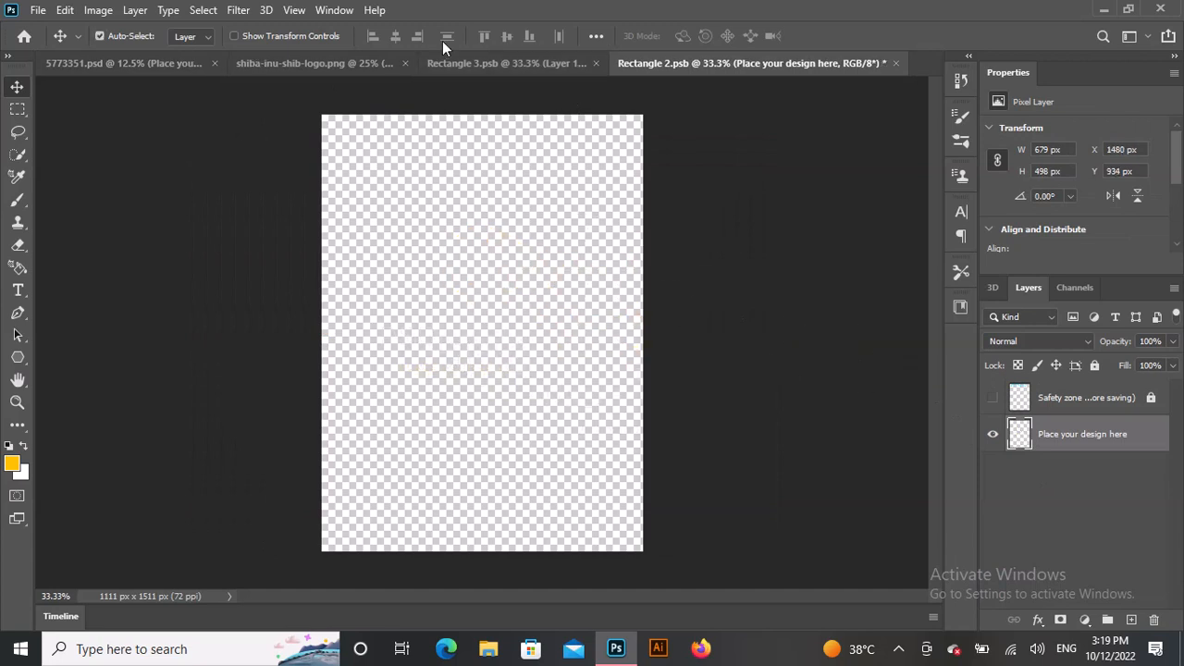
{"action": "left_click", "coordinate": [325, 59]}
{"action": "left_click_drag", "start_coordinate": [491, 285], "coordinate": [507, 319]}
{"action": "key", "text": "ctrl+t"}
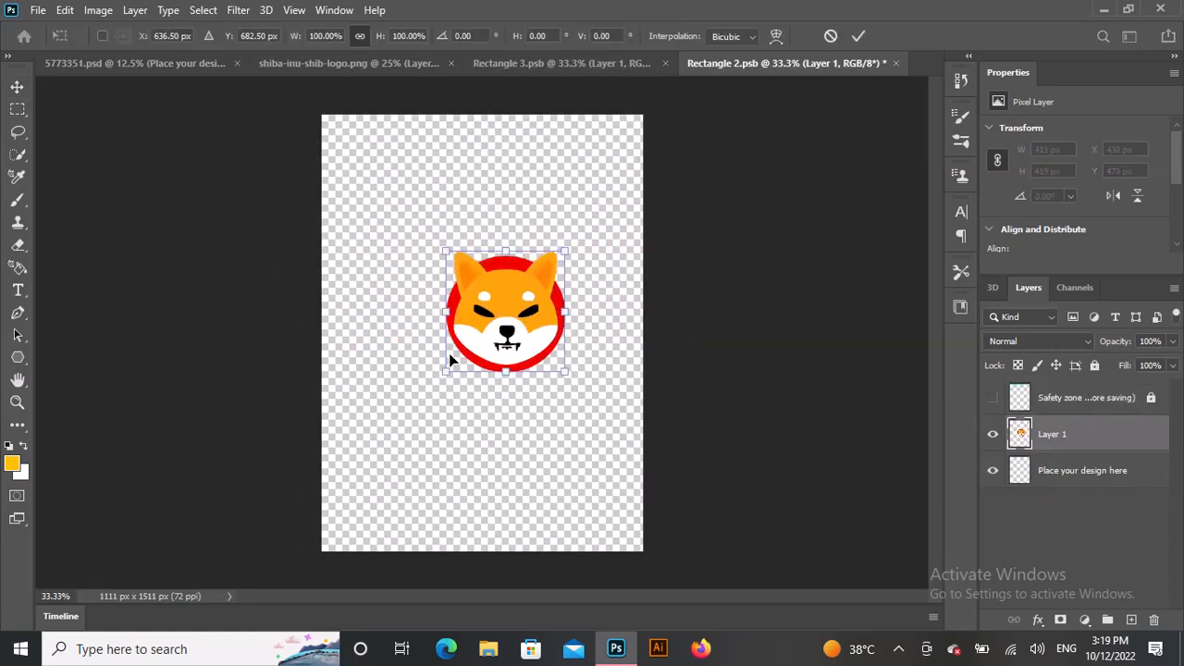
{"action": "mouse_move", "coordinate": [445, 368]}
{"action": "left_mouse_down"}
{"action": "mouse_move", "coordinate": [394, 365]}
{"action": "mouse_move", "coordinate": [347, 415]}
{"action": "mouse_move", "coordinate": [477, 365]}
{"action": "mouse_move", "coordinate": [462, 361]}
{"action": "left_mouse_up"}
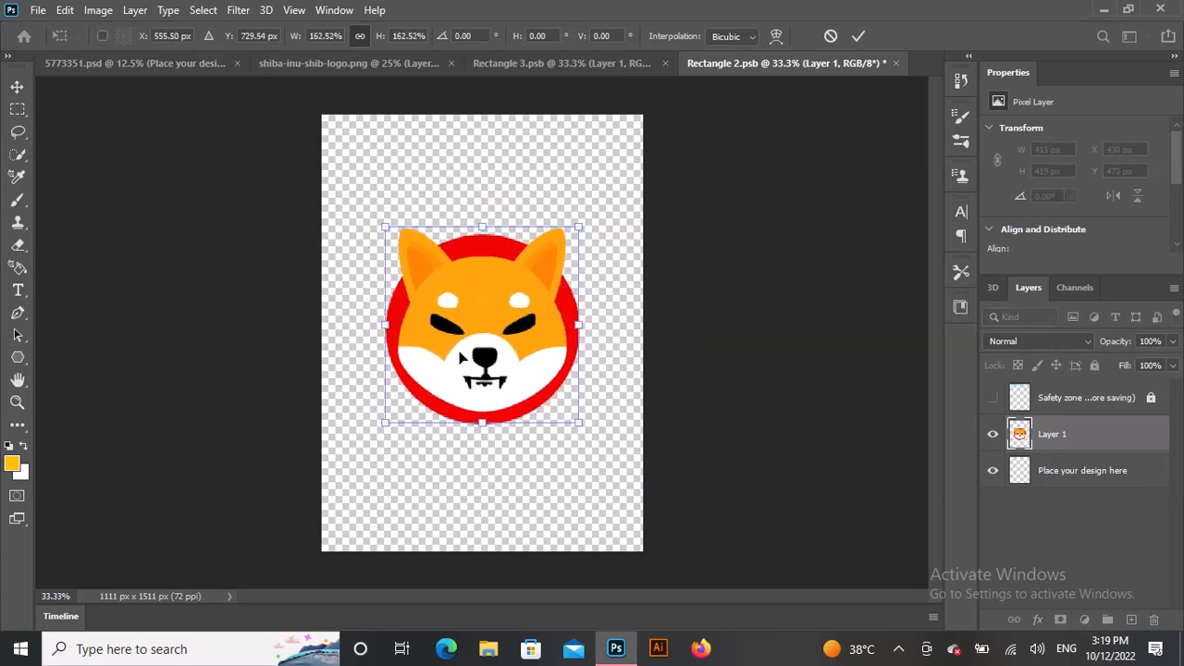
{"action": "key", "text": "Return"}
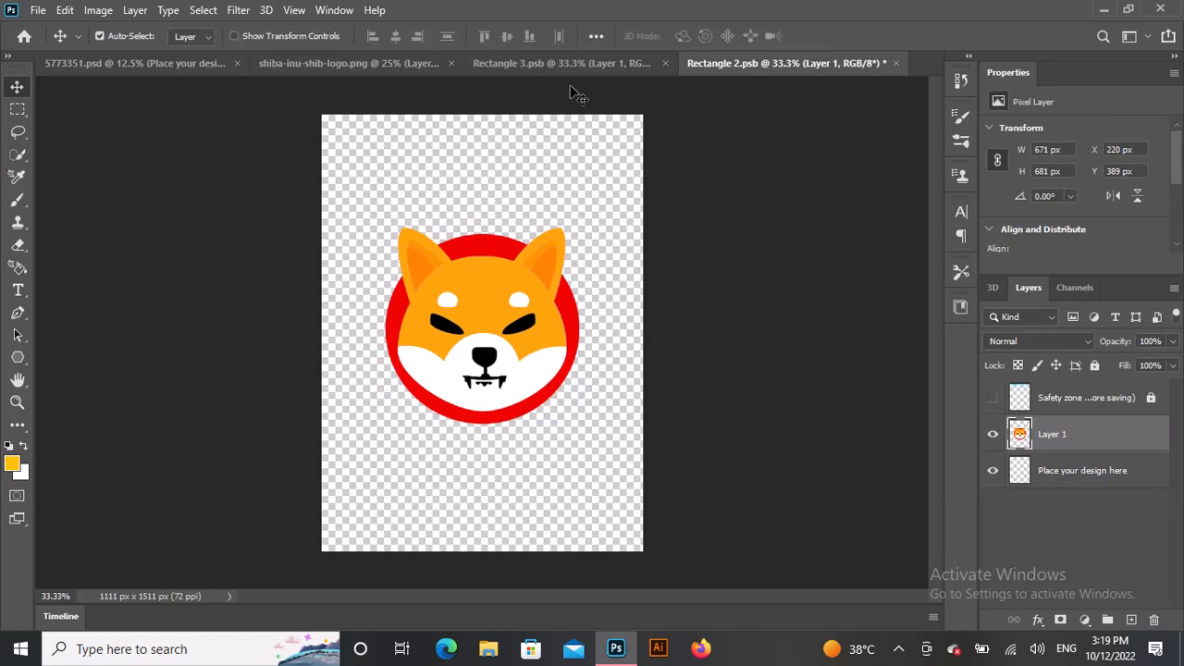
{"action": "left_click", "coordinate": [38, 10]}
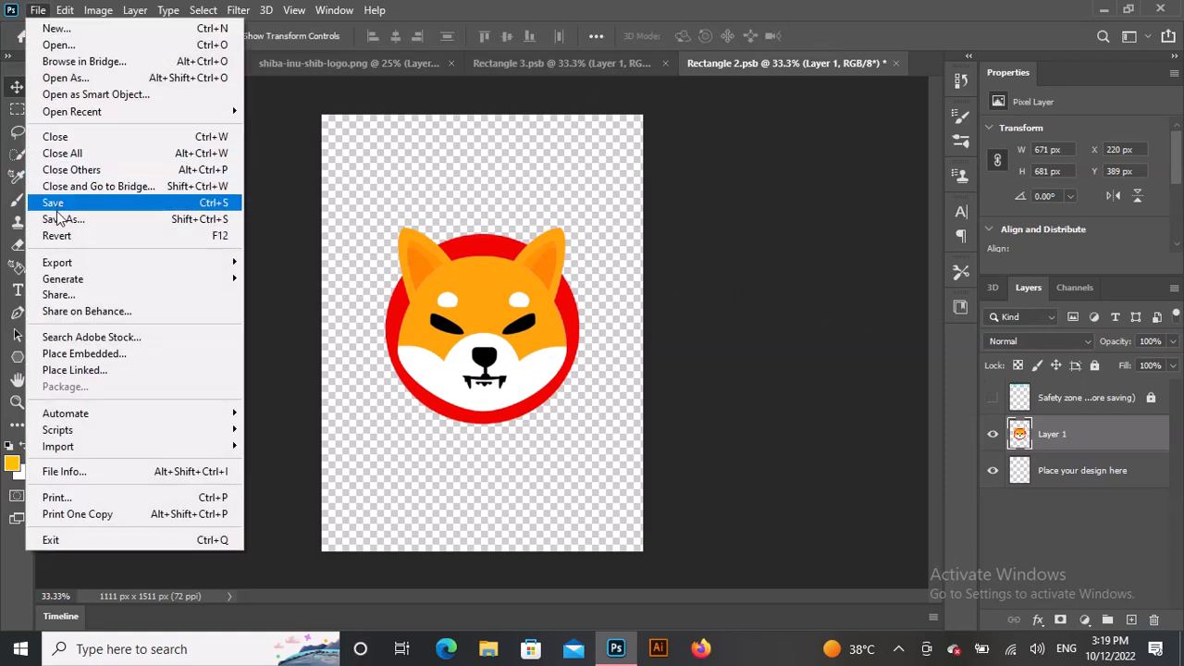
{"action": "left_click", "coordinate": [58, 220]}
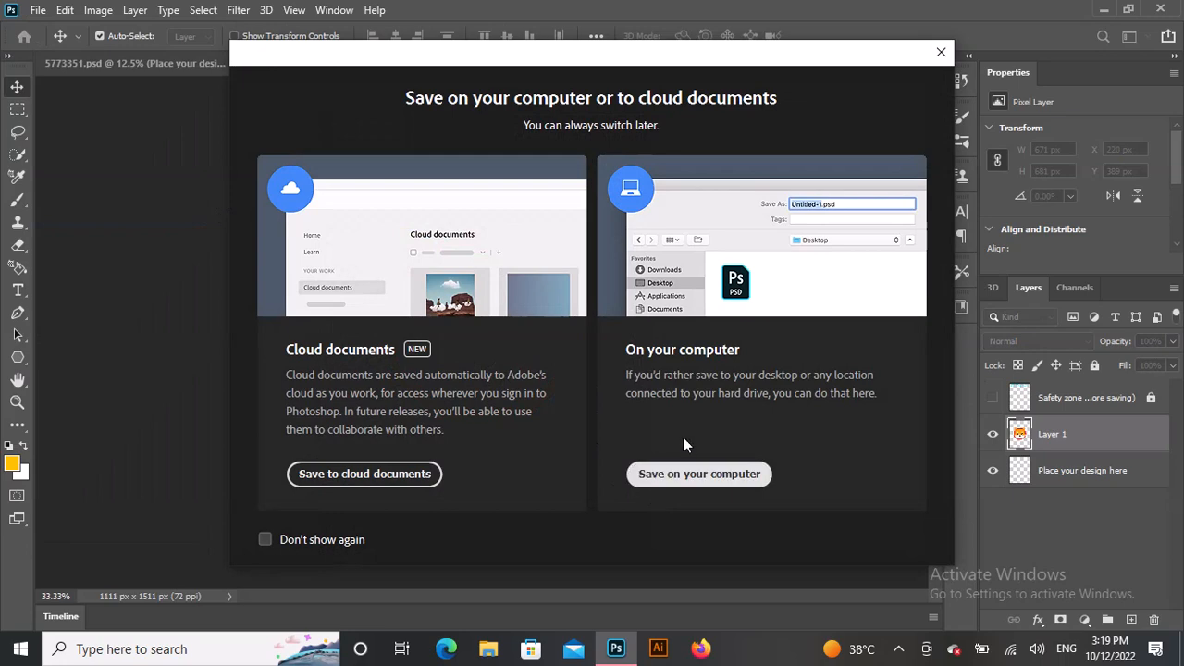
{"action": "left_click", "coordinate": [941, 52]}
Step: Save the Notebook artwork and return to the 5773351.psd mockup
{"action": "left_click", "coordinate": [38, 10]}
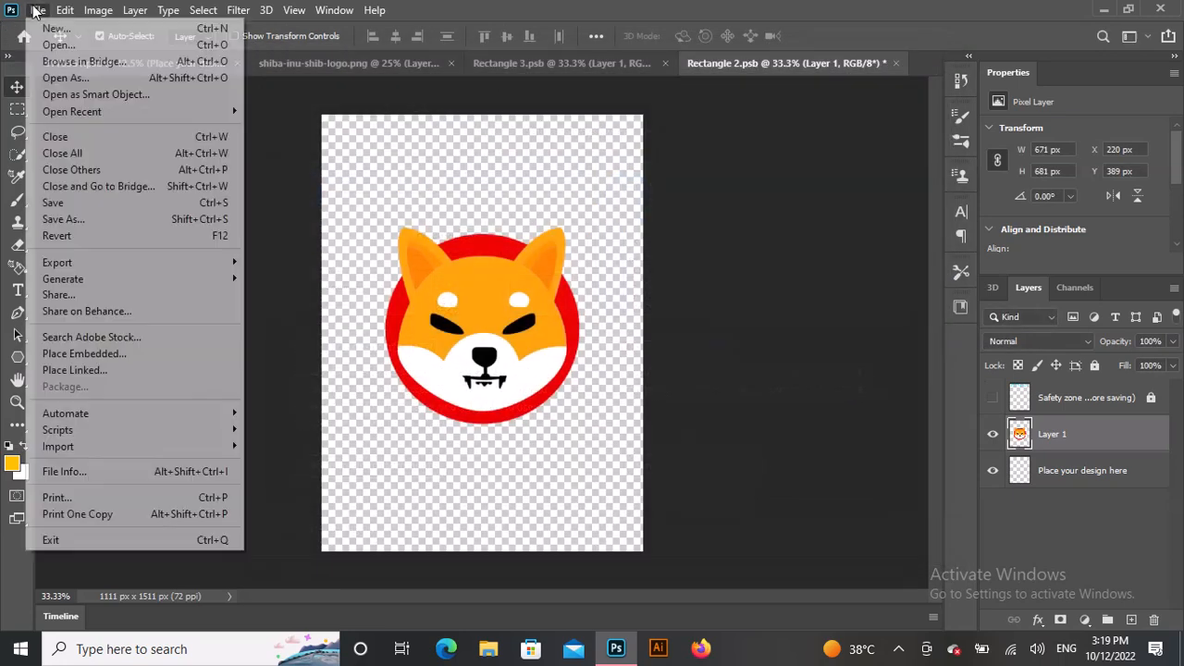
{"action": "left_click", "coordinate": [50, 199]}
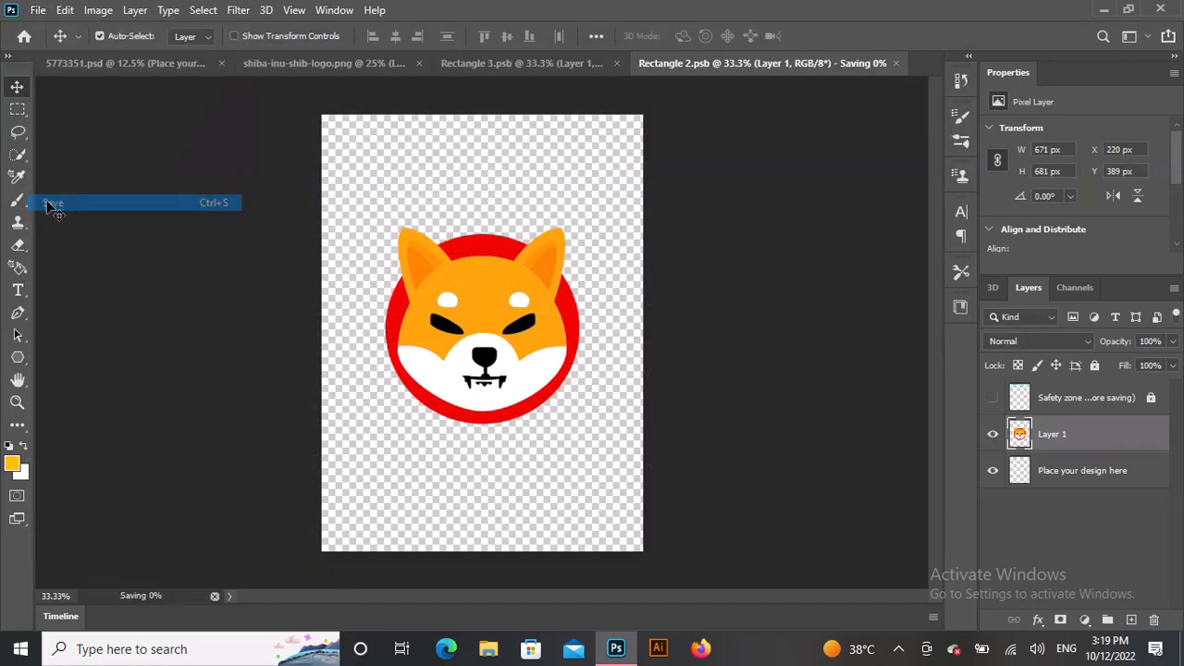
{"action": "left_click", "coordinate": [526, 70]}
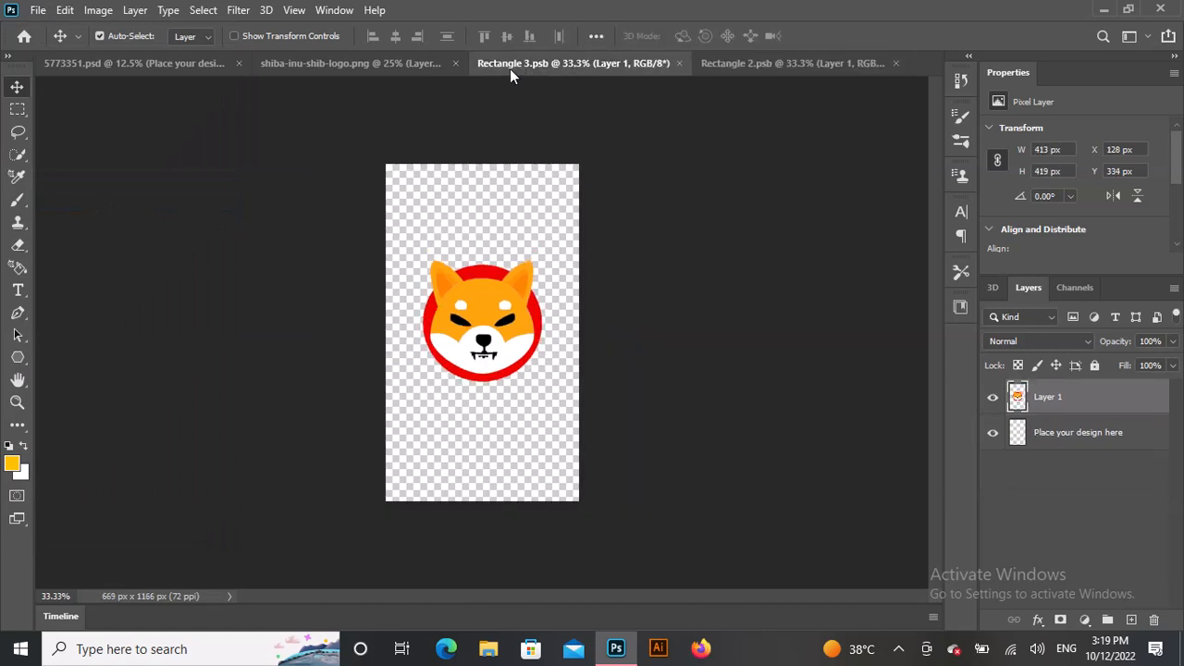
{"action": "left_click", "coordinate": [165, 65]}
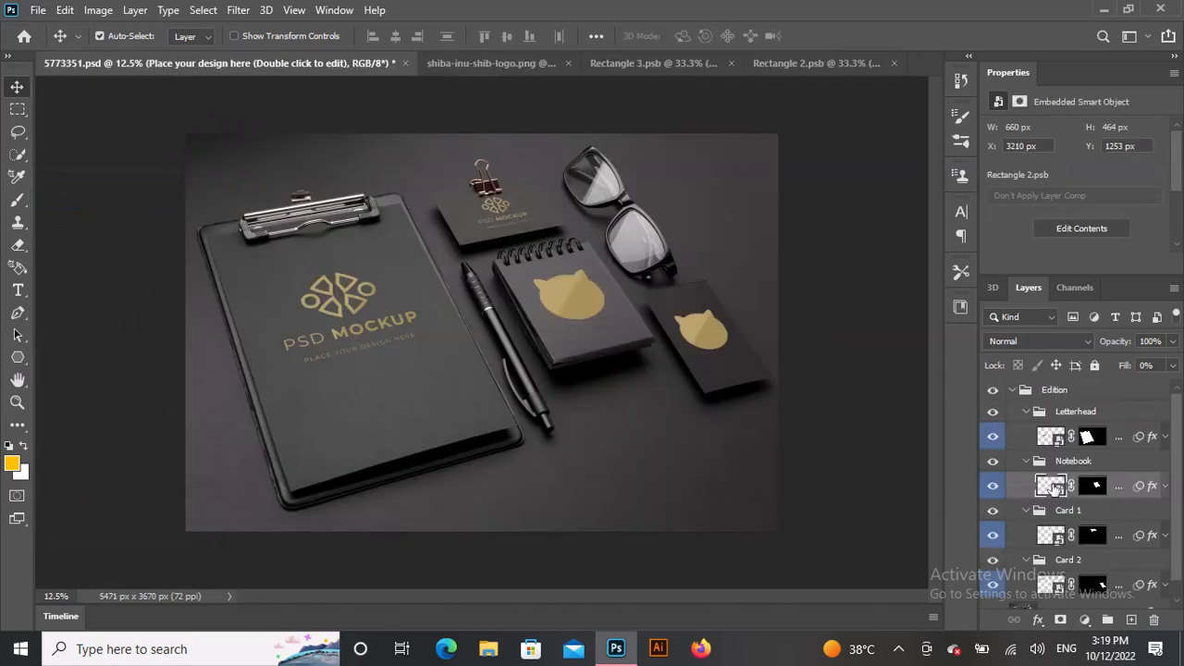
Step: Replace the placeholder design in the Card 1 smart object with the Shiba Inu logo from Rectangle 2.psb, scaled to about 430 × 436 px and centred
{"action": "double_click", "coordinate": [1052, 536]}
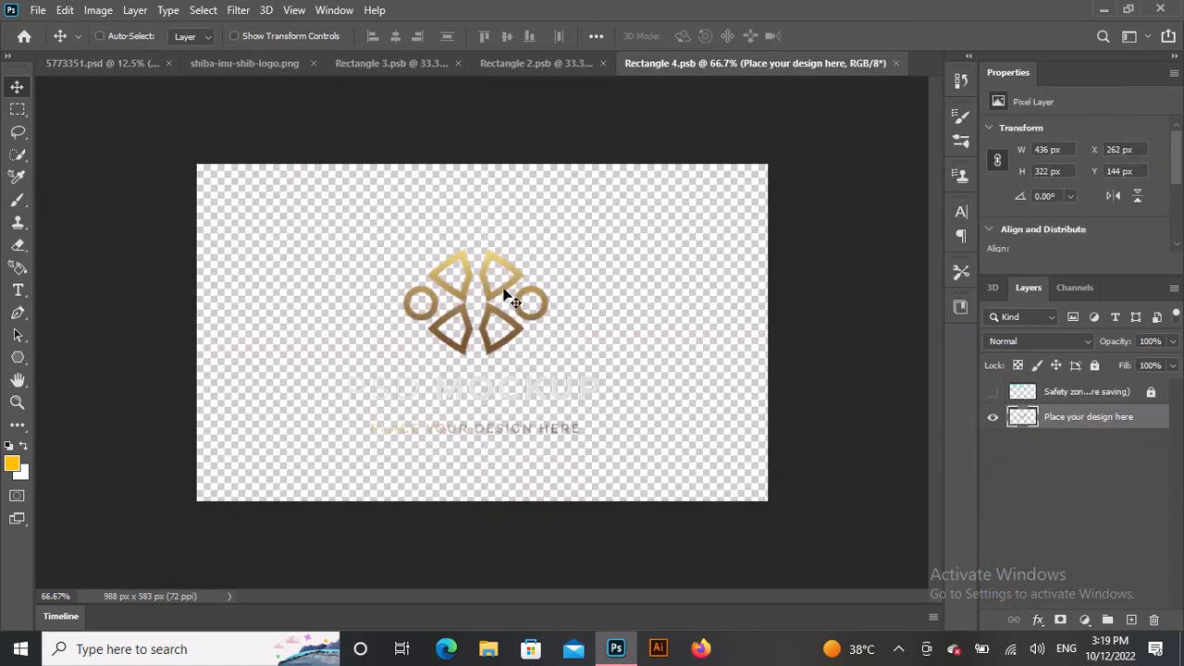
{"action": "left_click_drag", "start_coordinate": [508, 295], "coordinate": [861, 528]}
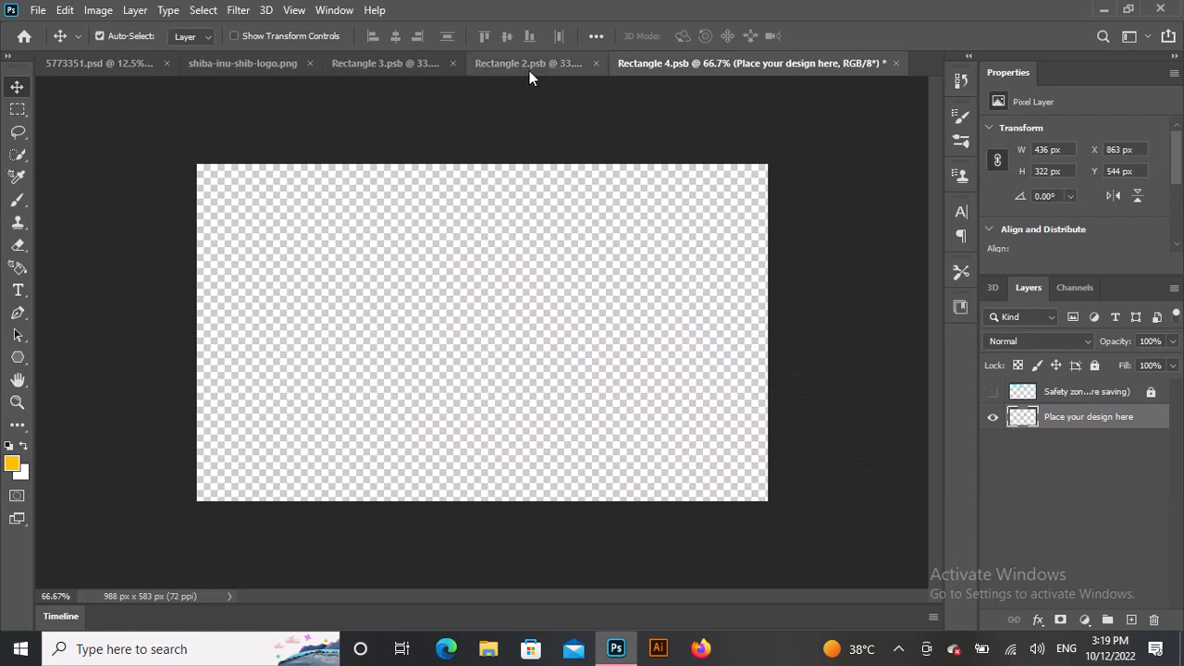
{"action": "left_click", "coordinate": [529, 70]}
{"action": "mouse_move", "coordinate": [496, 317]}
{"action": "left_mouse_down"}
{"action": "mouse_move", "coordinate": [791, 87]}
{"action": "mouse_move", "coordinate": [797, 64]}
{"action": "mouse_move", "coordinate": [441, 326]}
{"action": "mouse_move", "coordinate": [485, 310]}
{"action": "left_mouse_up"}
{"action": "key", "text": "ctrl+t"}
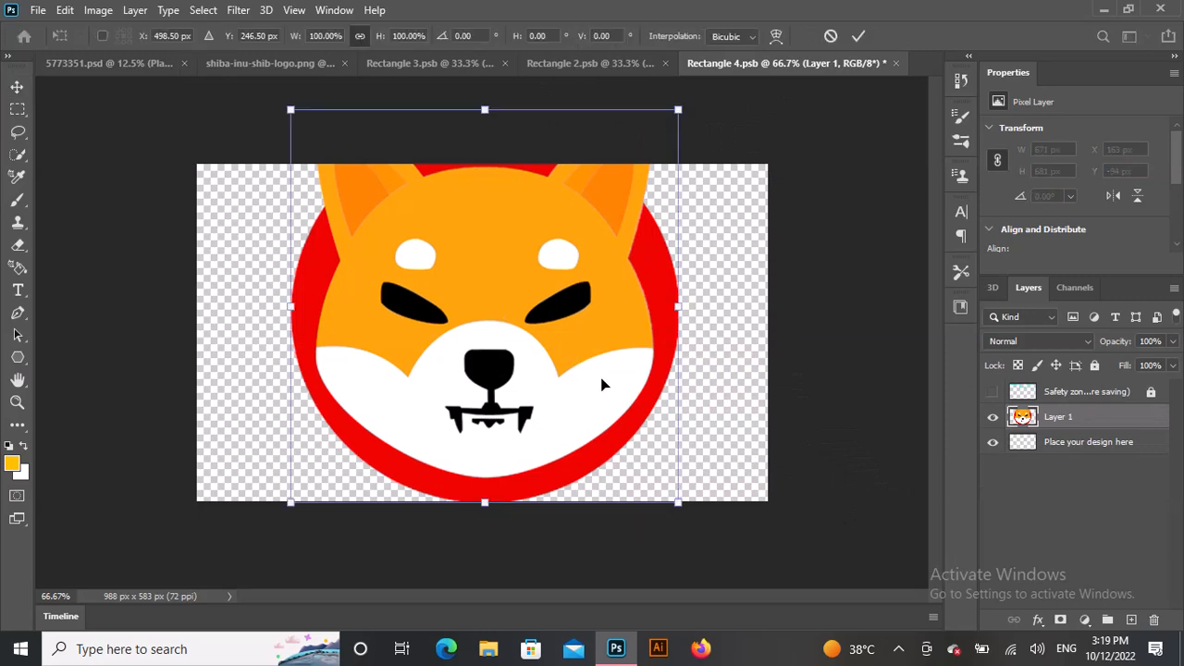
{"action": "left_click_drag", "start_coordinate": [682, 508], "coordinate": [538, 358]}
{"action": "left_click_drag", "start_coordinate": [503, 285], "coordinate": [555, 377]}
{"action": "key", "text": "Return"}
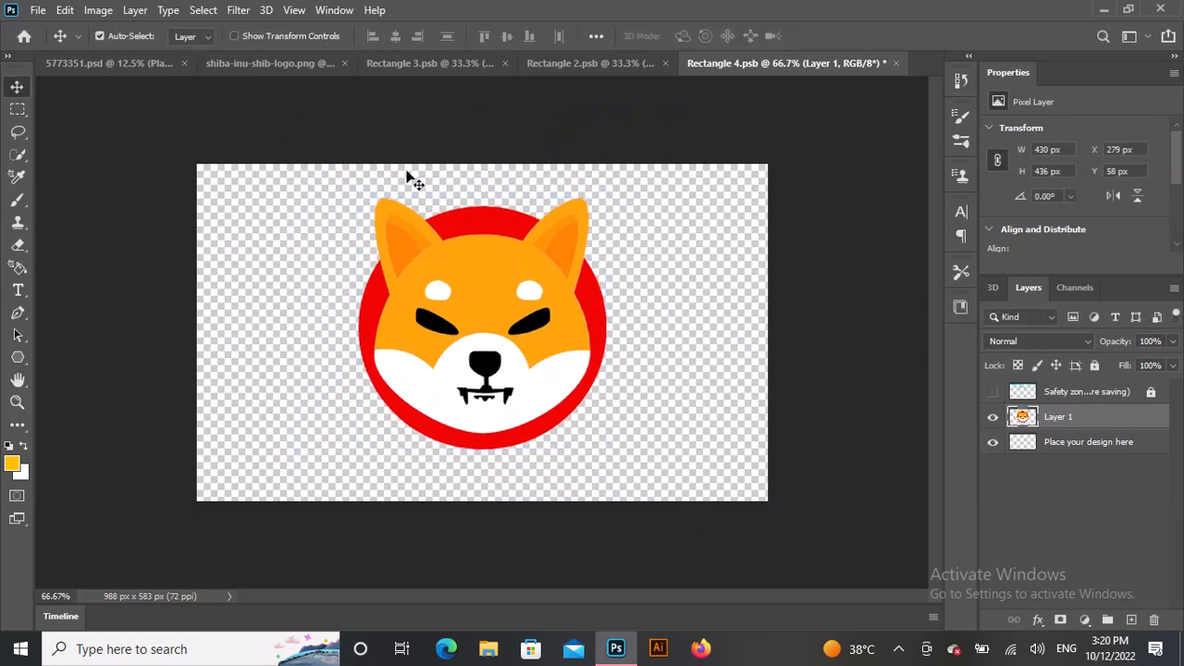
Step: Save the Card 1 artwork and return to the 5773351.psd mockup
{"action": "left_click", "coordinate": [38, 9]}
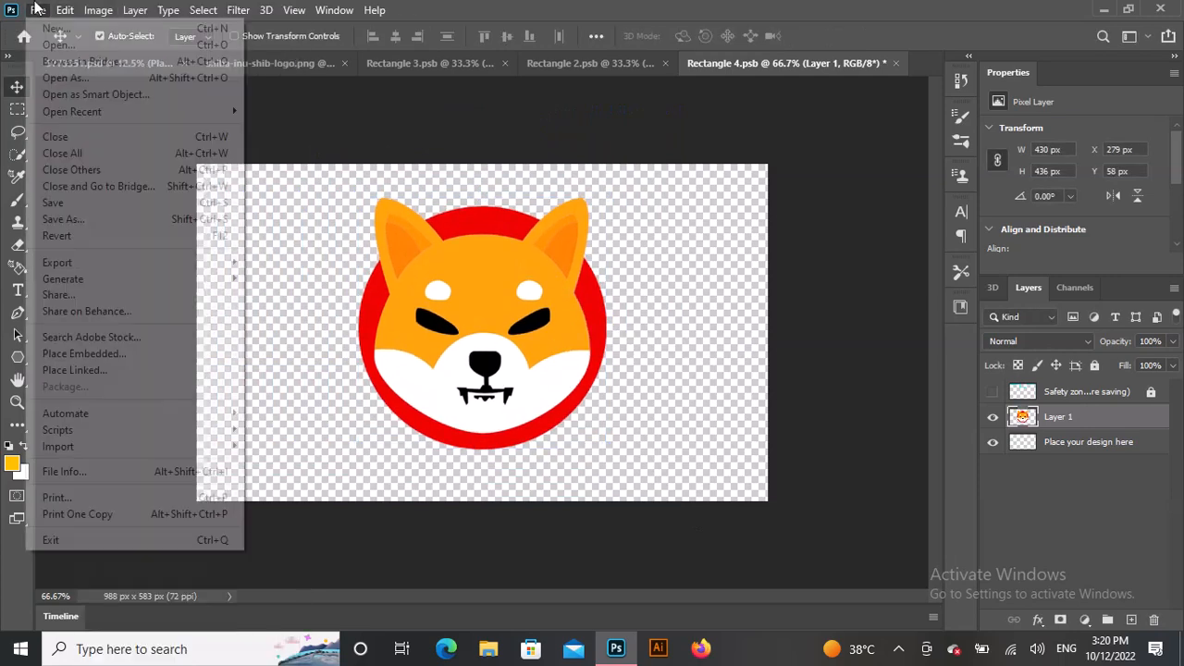
{"action": "left_click", "coordinate": [56, 203]}
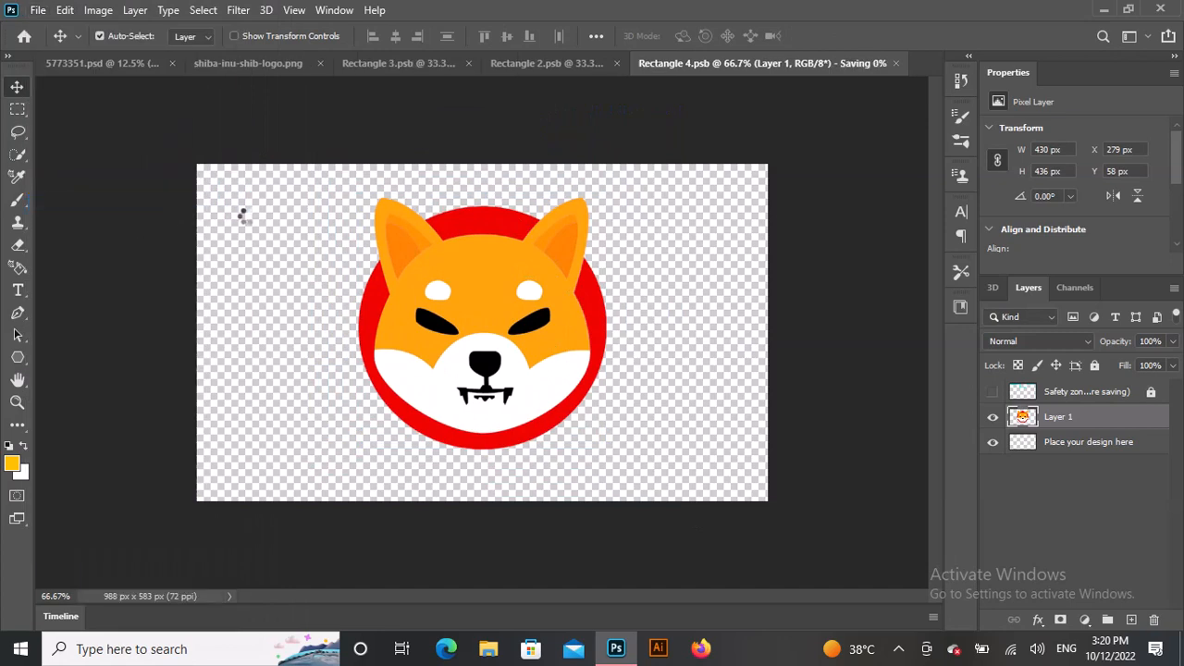
{"action": "left_click", "coordinate": [284, 66]}
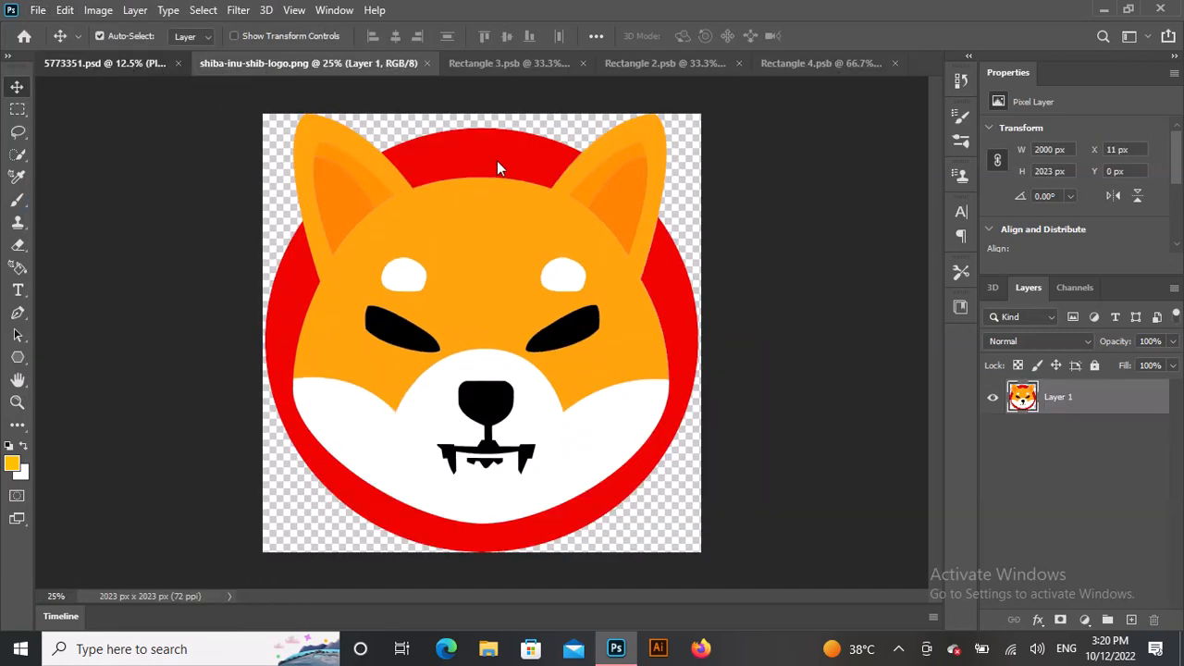
{"action": "left_click", "coordinate": [127, 61]}
{"action": "double_click", "coordinate": [1048, 585]}
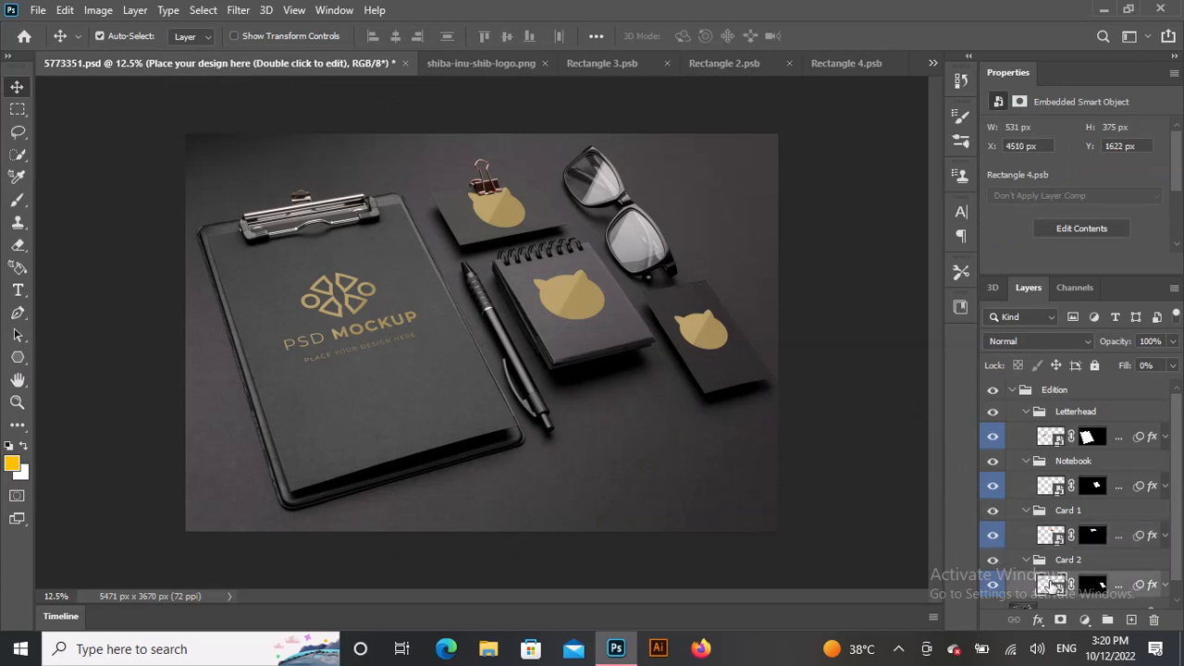
{"action": "left_click", "coordinate": [68, 58]}
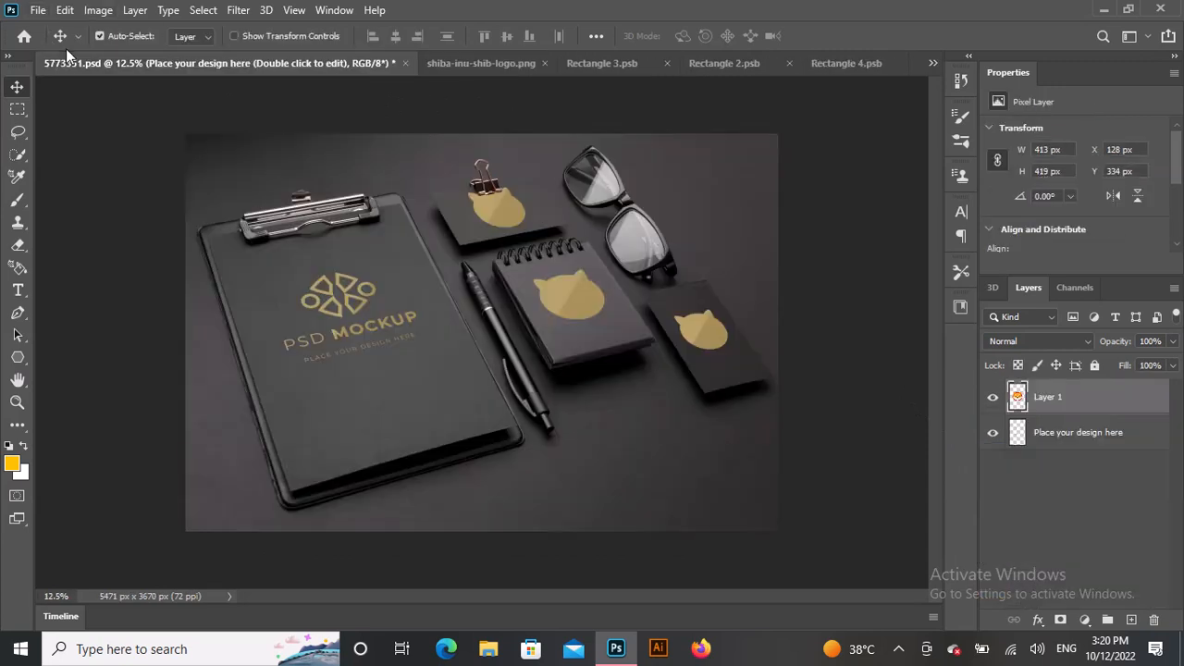
{"action": "scroll", "coordinate": [1119, 533], "scroll_direction": "down", "scroll_amount": 1}
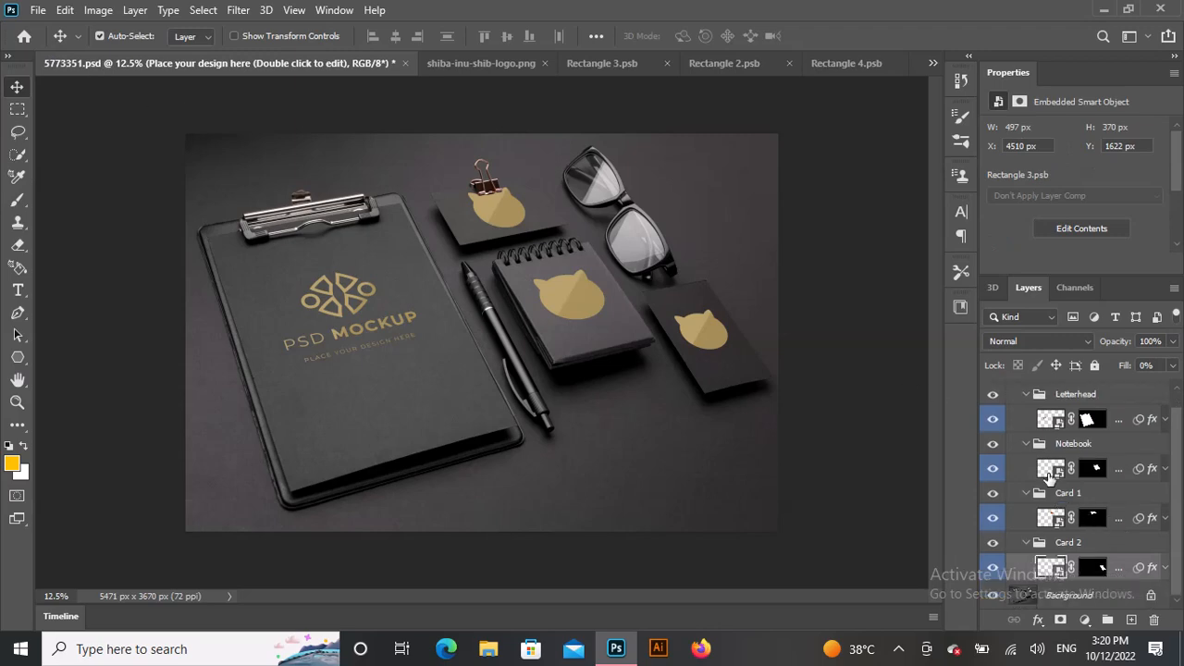
{"action": "double_click", "coordinate": [1041, 471]}
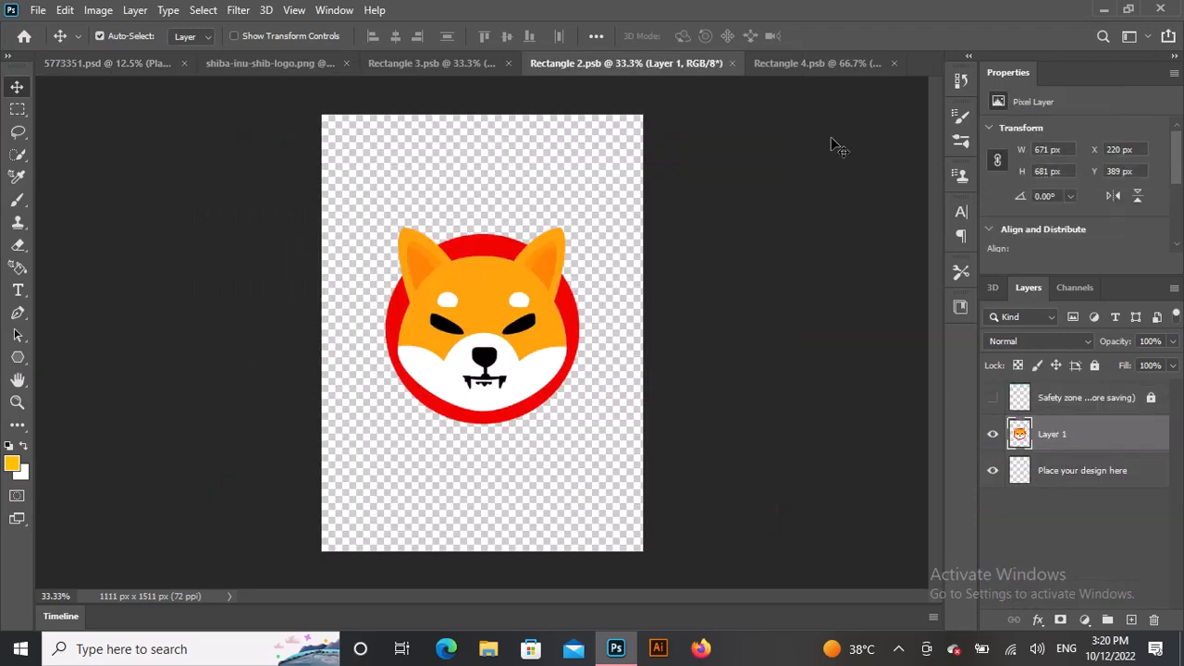
{"action": "left_click", "coordinate": [157, 67]}
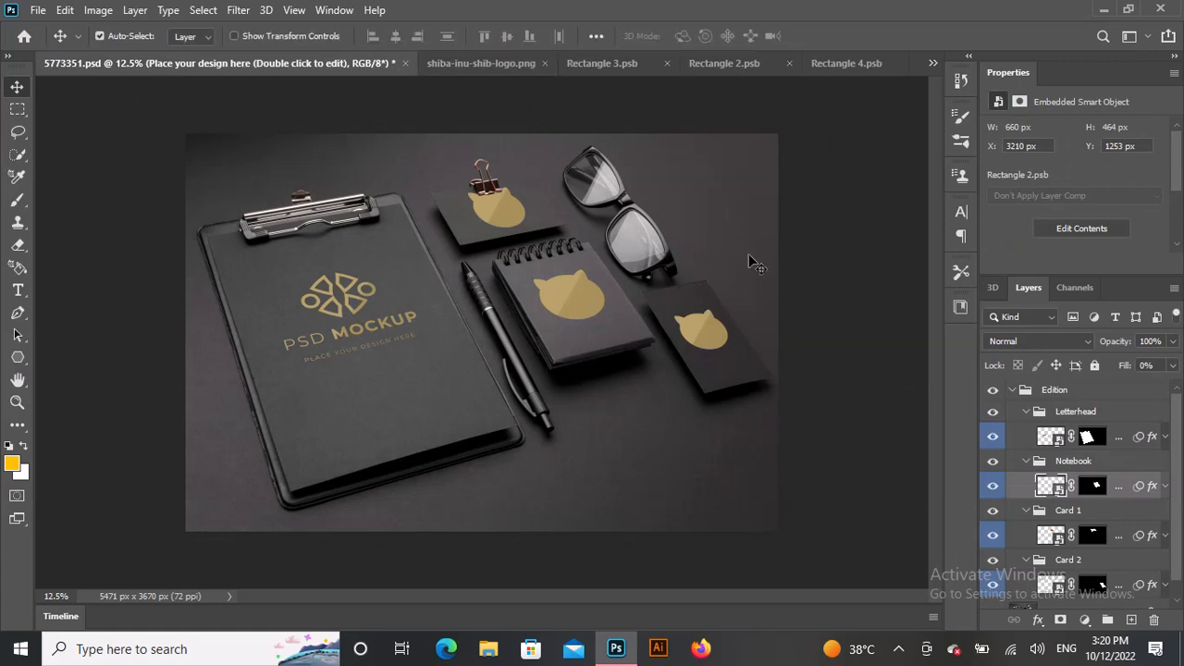
Step: Replace the placeholder design in the Letterhead smart object with the Shiba Inu logo from Rectangle 4.psb, scaled to about 1327 × 1345 px and centred horizontally
{"action": "scroll", "coordinate": [1062, 488], "scroll_direction": "down", "scroll_amount": 1}
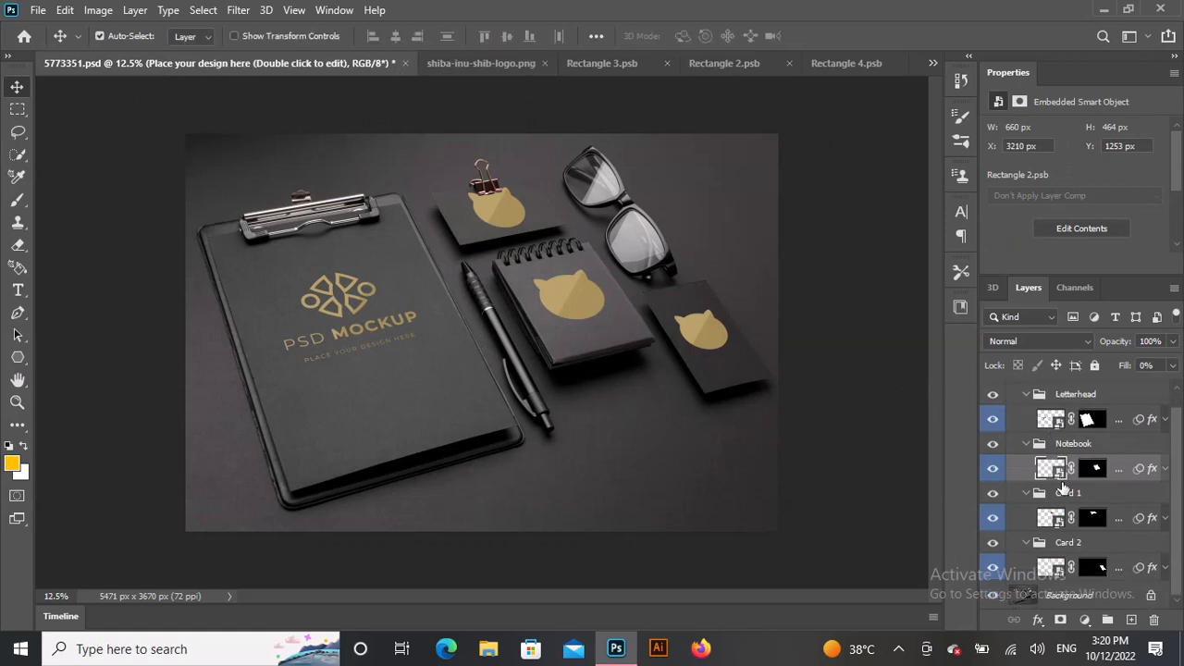
{"action": "double_click", "coordinate": [1053, 420]}
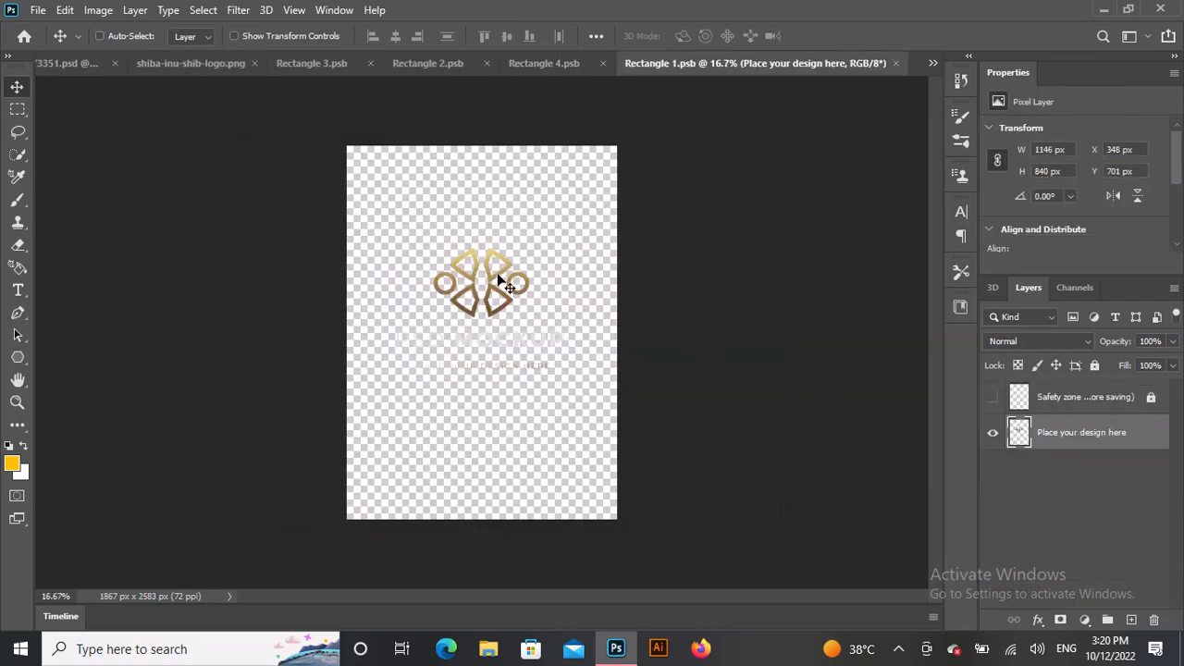
{"action": "left_click_drag", "start_coordinate": [498, 275], "coordinate": [848, 367]}
{"action": "left_click", "coordinate": [530, 65]}
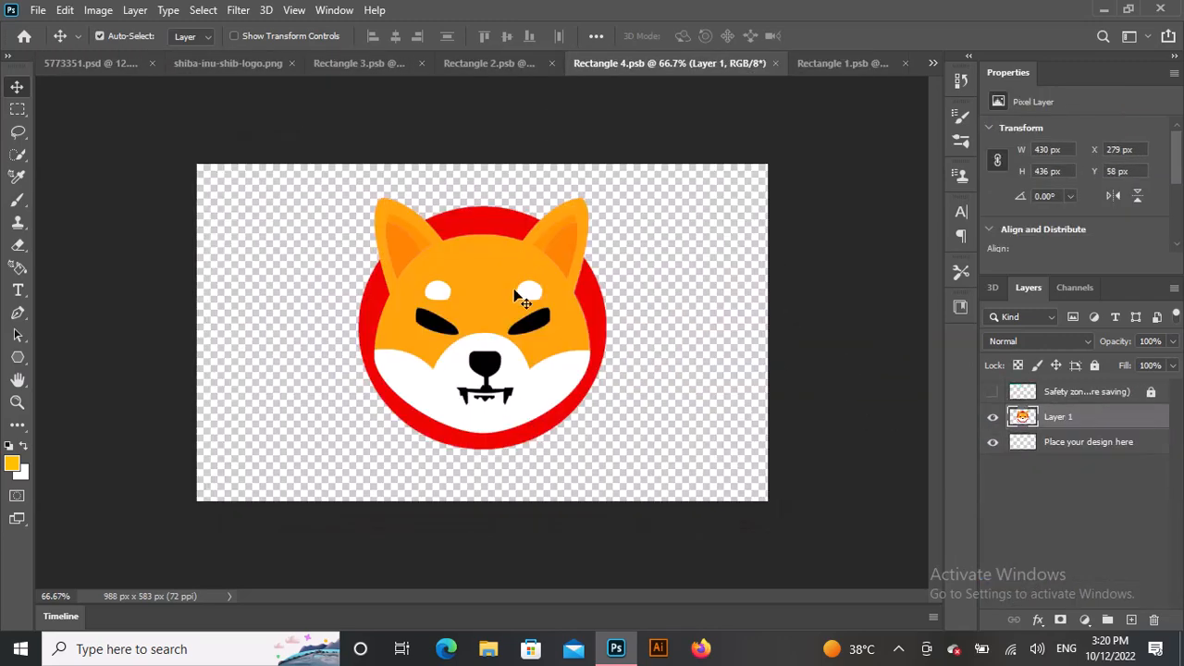
{"action": "left_click_drag", "start_coordinate": [515, 294], "coordinate": [362, 416]}
{"action": "key", "text": "ctrl+t"}
{"action": "left_click_drag", "start_coordinate": [474, 348], "coordinate": [493, 361]}
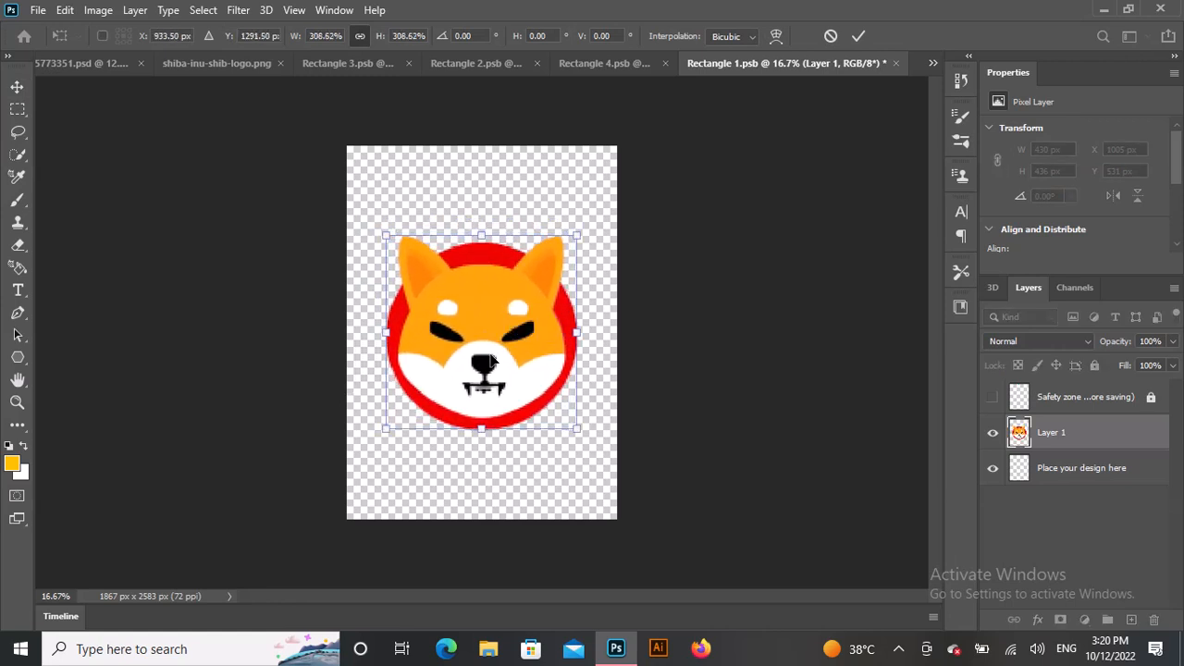
{"action": "key", "text": "Return"}
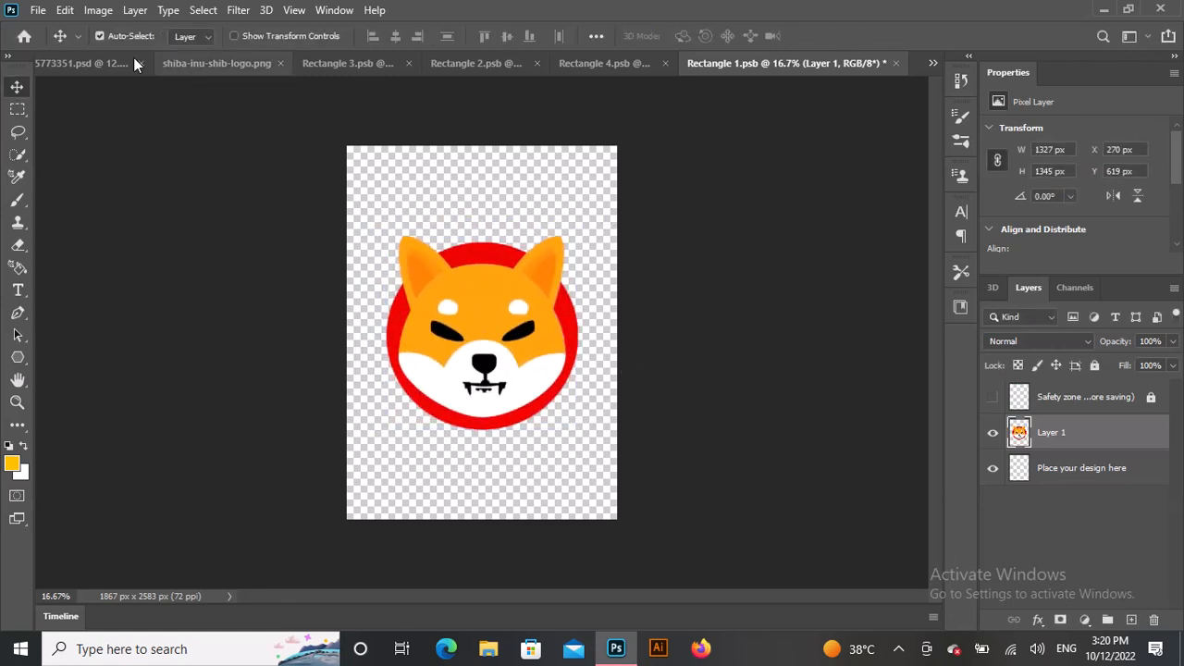
Step: Save the Letterhead artwork and return to the 5773351.psd mockup
{"action": "left_click", "coordinate": [38, 10]}
{"action": "left_click", "coordinate": [56, 203]}
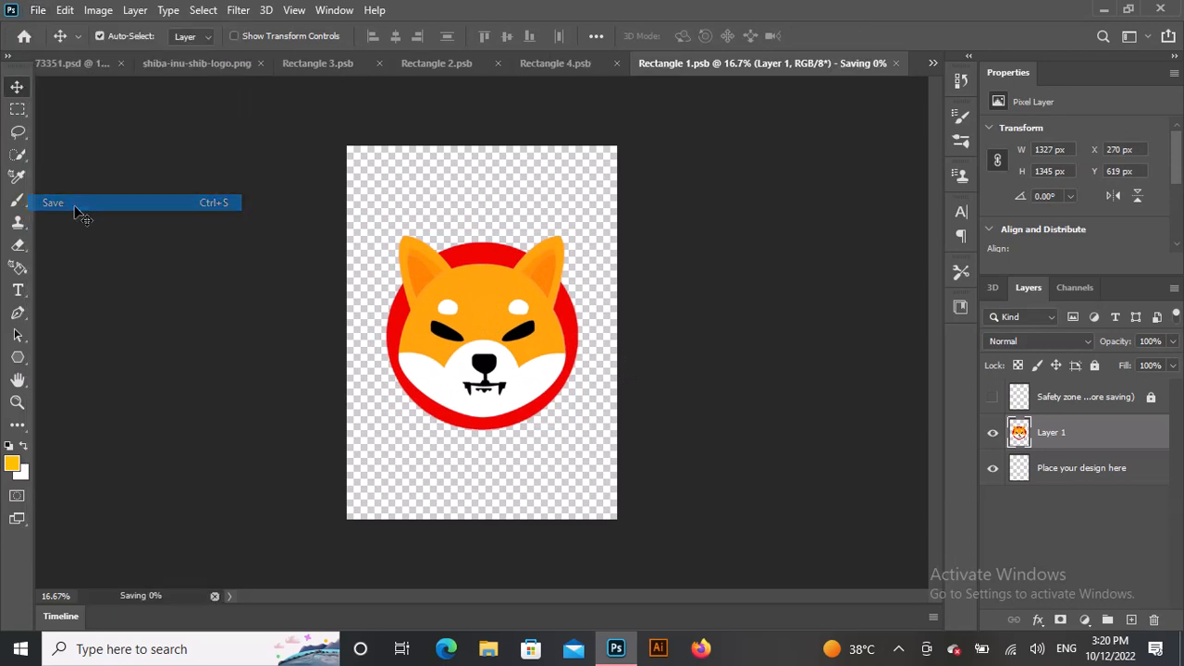
{"action": "left_click", "coordinate": [84, 67]}
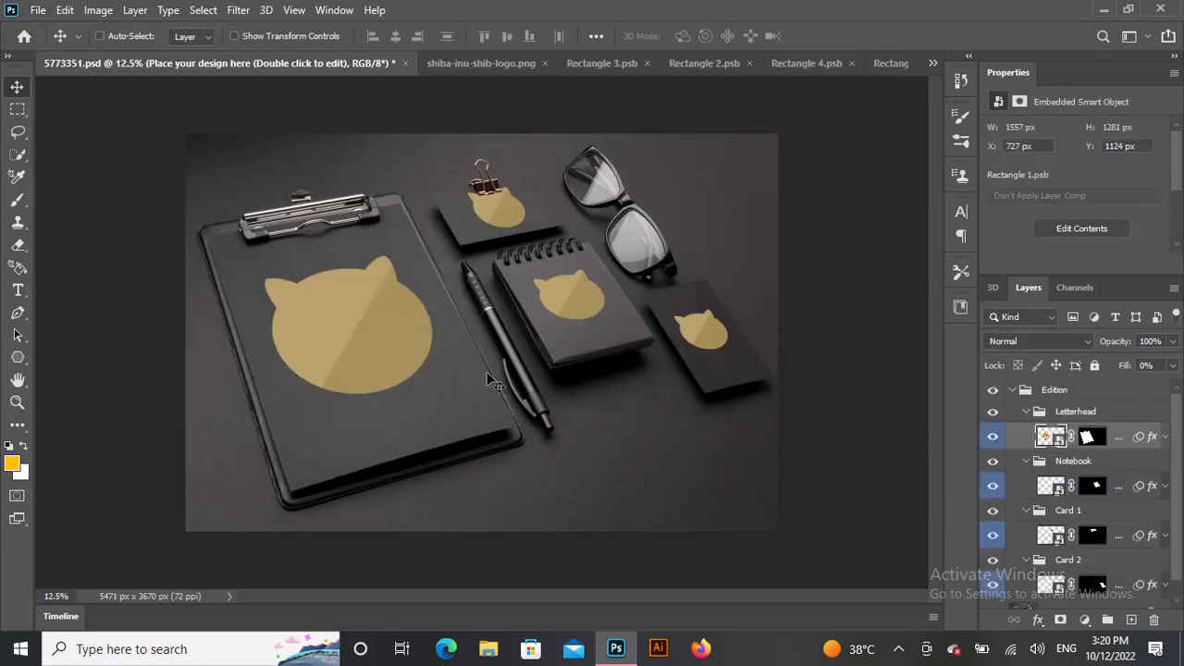
{"action": "key", "text": "ctrl+plus"}
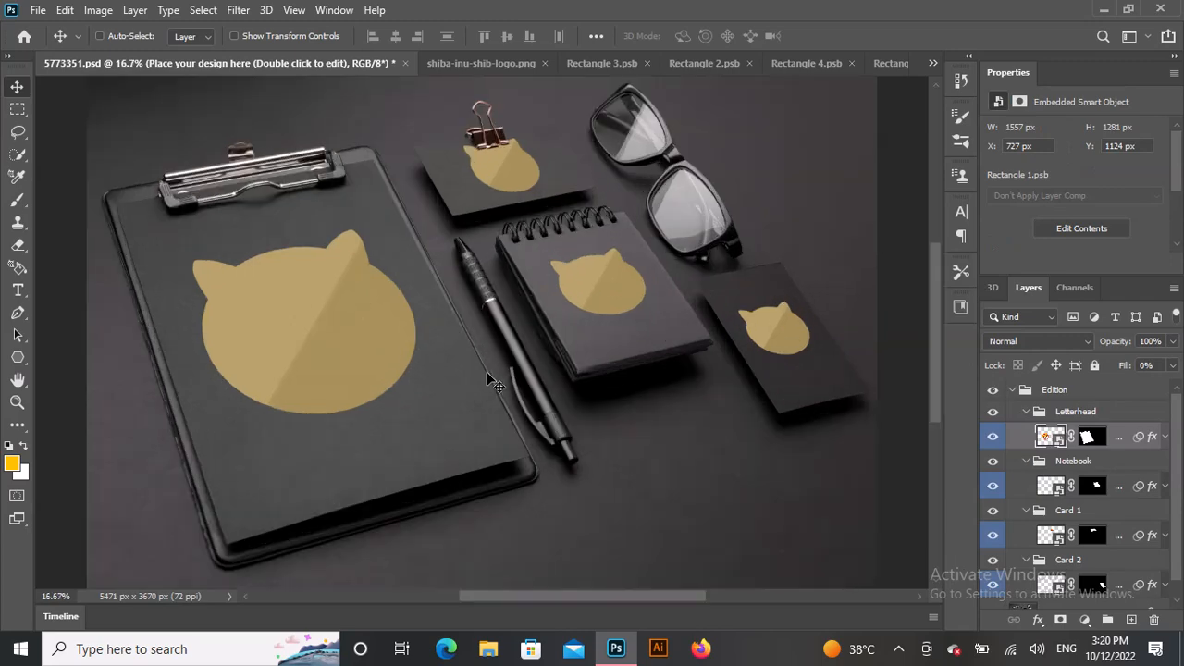
{"action": "key", "text": "ctrl+plus"}
{"action": "key", "text": "ctrl+minus"}
{"action": "key", "text": "ctrl+minus"}
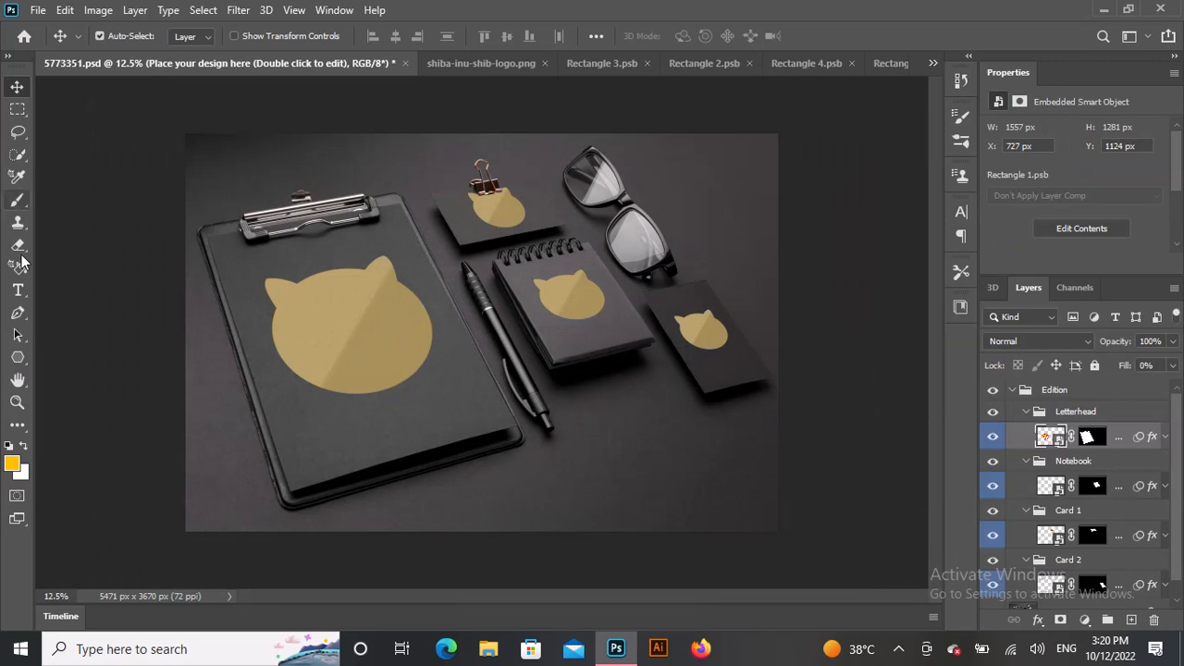
Step: Add the text "When shiba inu hit 1$" at 48 pt on the empty surface below the notebook
{"action": "left_click", "coordinate": [17, 291]}
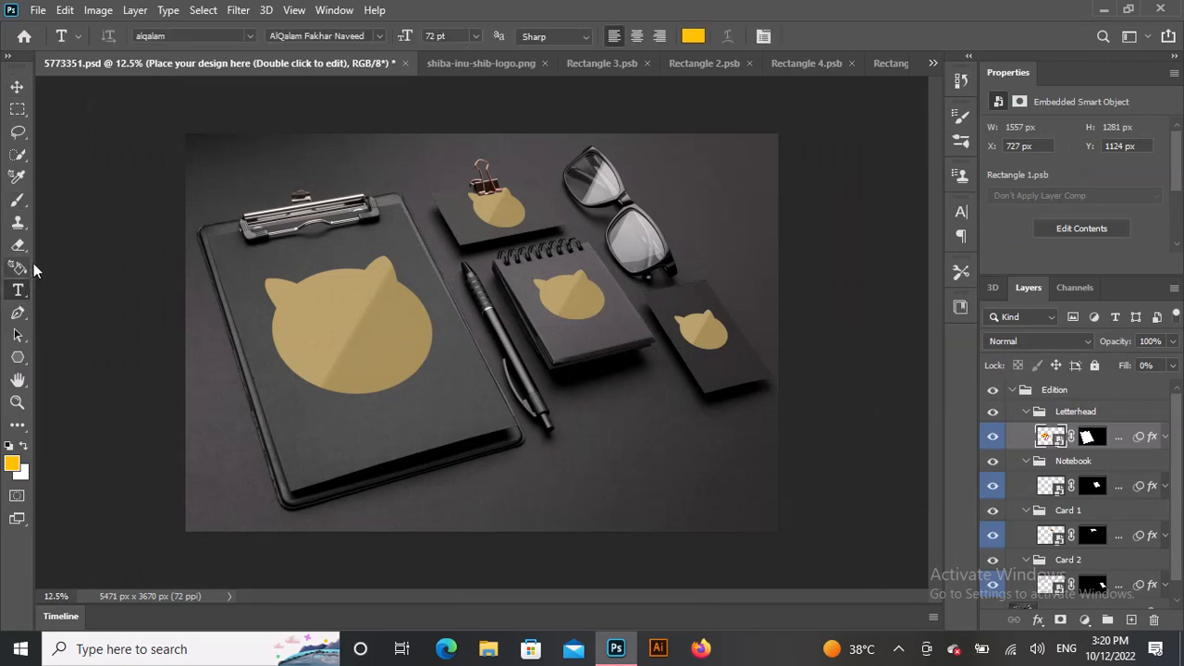
{"action": "left_click", "coordinate": [522, 474]}
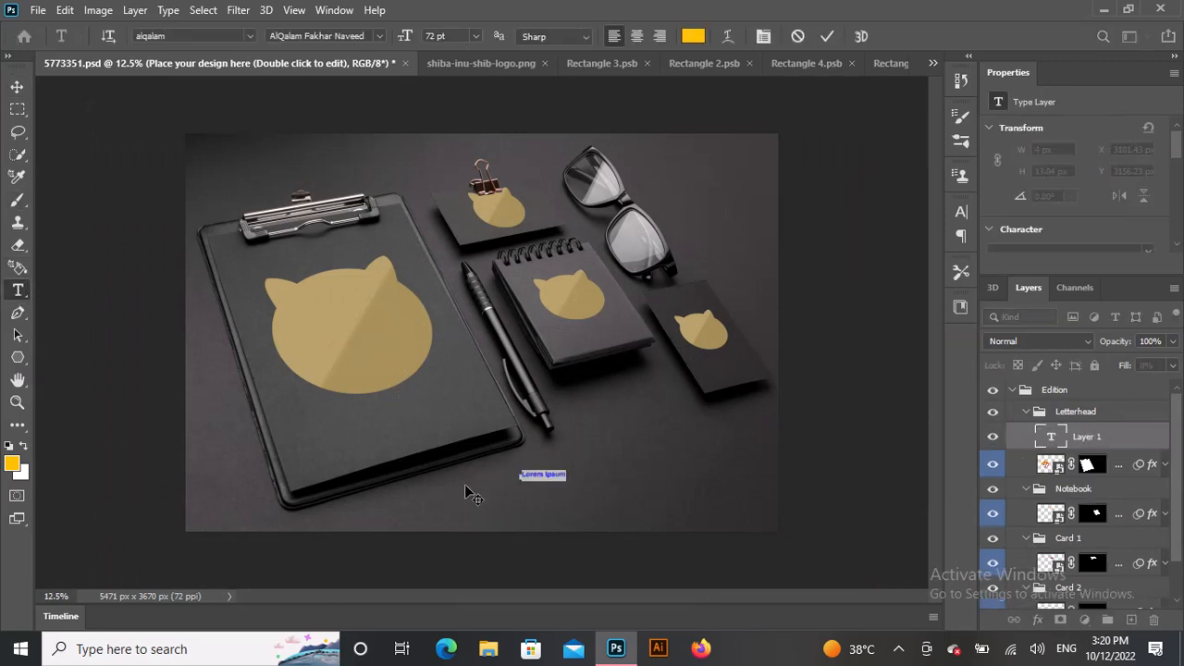
{"action": "left_click", "coordinate": [474, 35]}
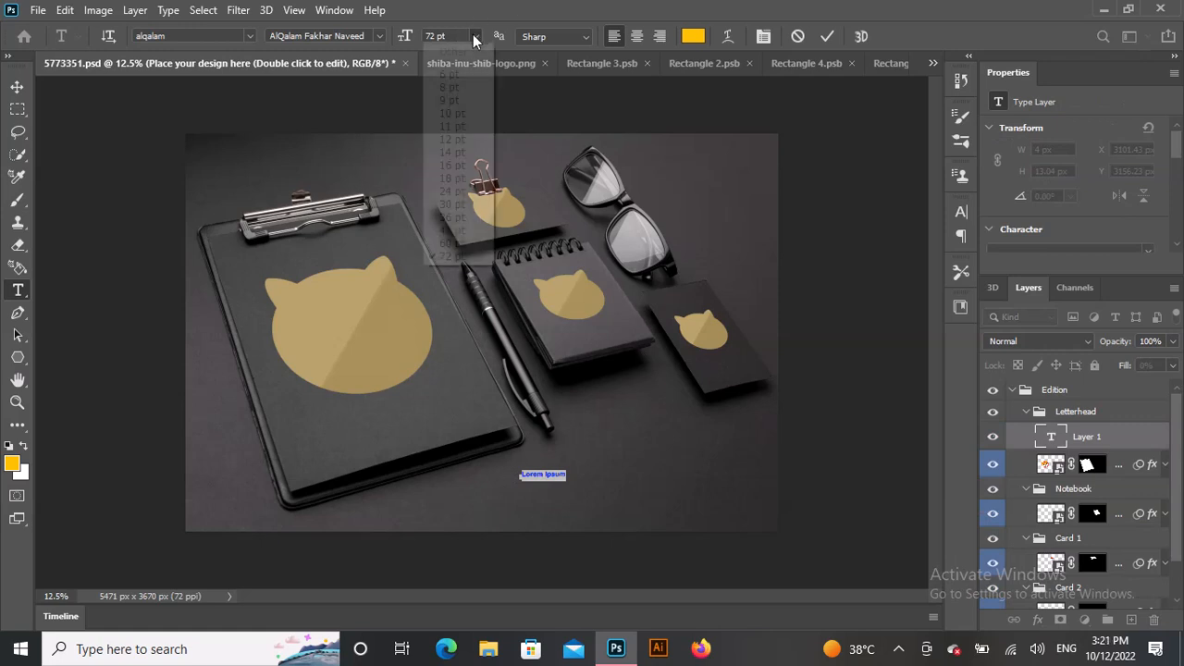
{"action": "left_click", "coordinate": [452, 230]}
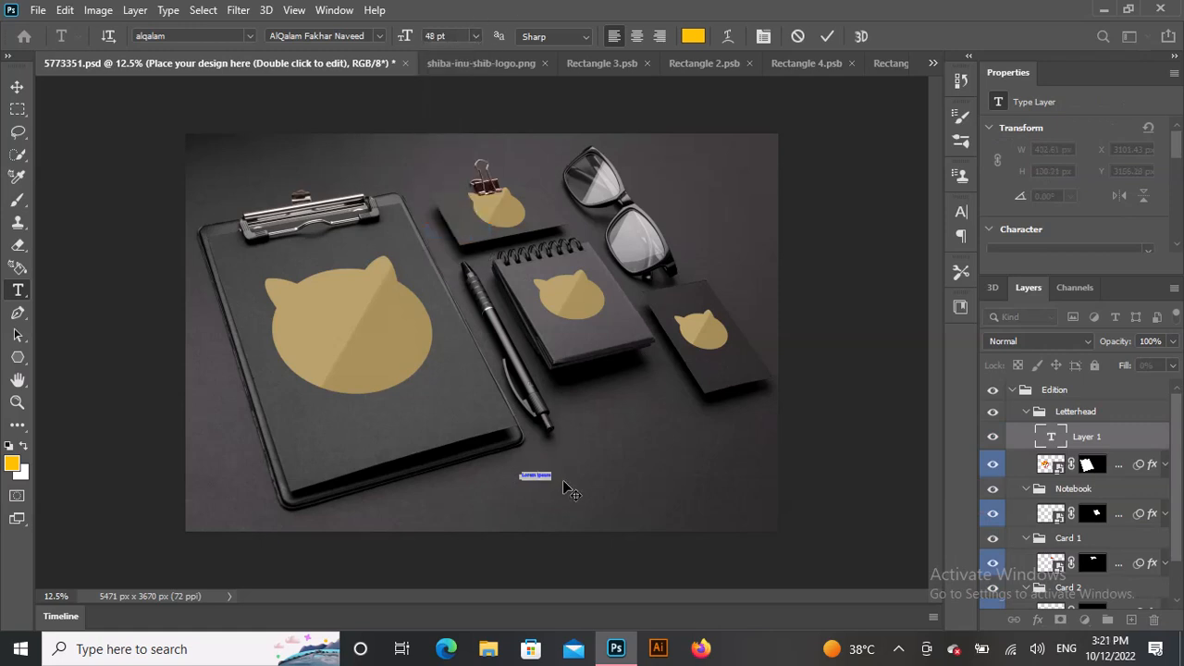
{"action": "key", "text": "BackSpace"}
{"action": "type", "text": "Shiba inu hit 1$"}
{"action": "left_click", "coordinate": [1146, 441]}
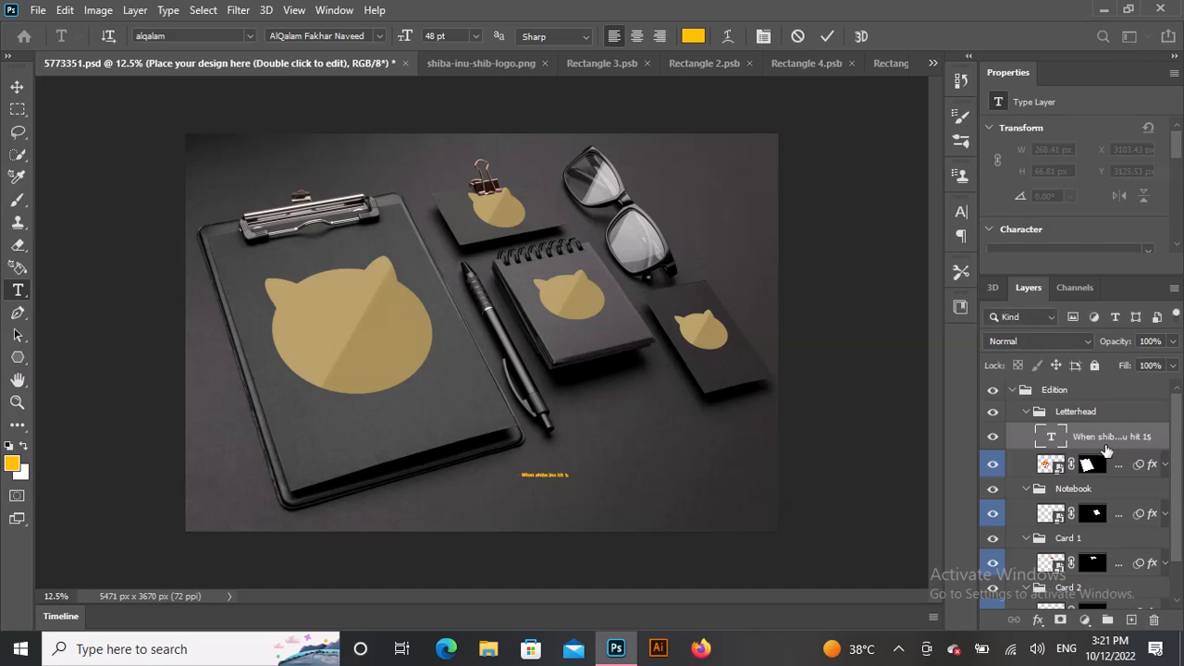
Step: Scale the text to about 620%, rotate it about -13.87° and place it below the notebook and vertical card
{"action": "key", "text": "ctrl+t"}
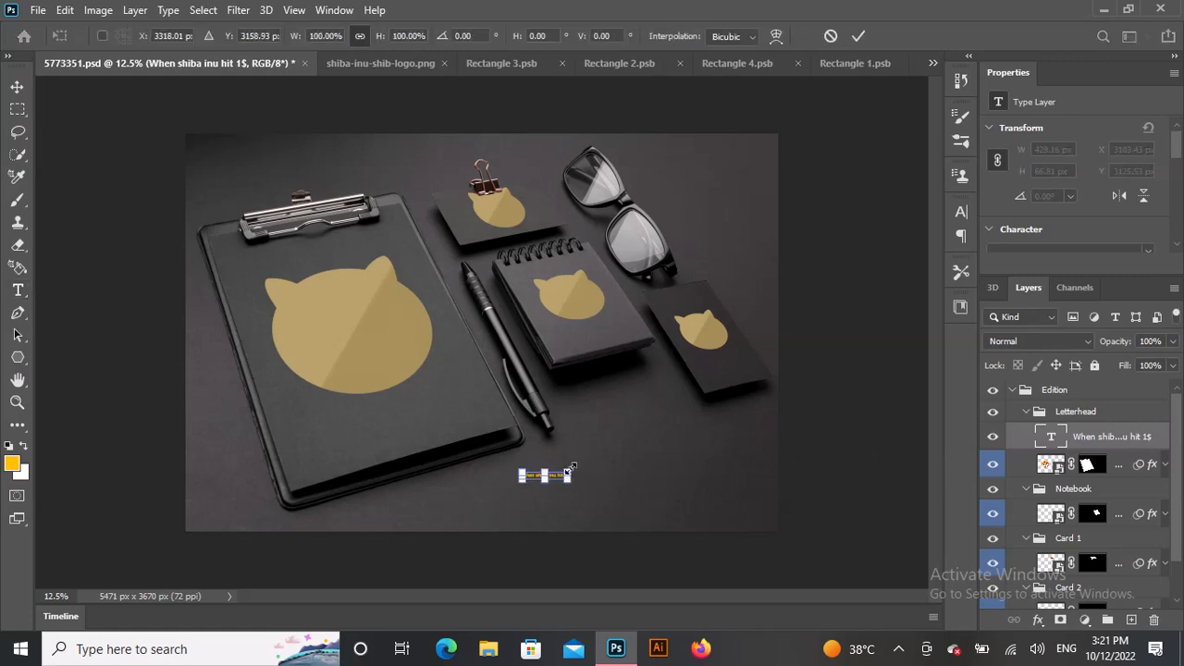
{"action": "left_click_drag", "start_coordinate": [568, 473], "coordinate": [833, 313]}
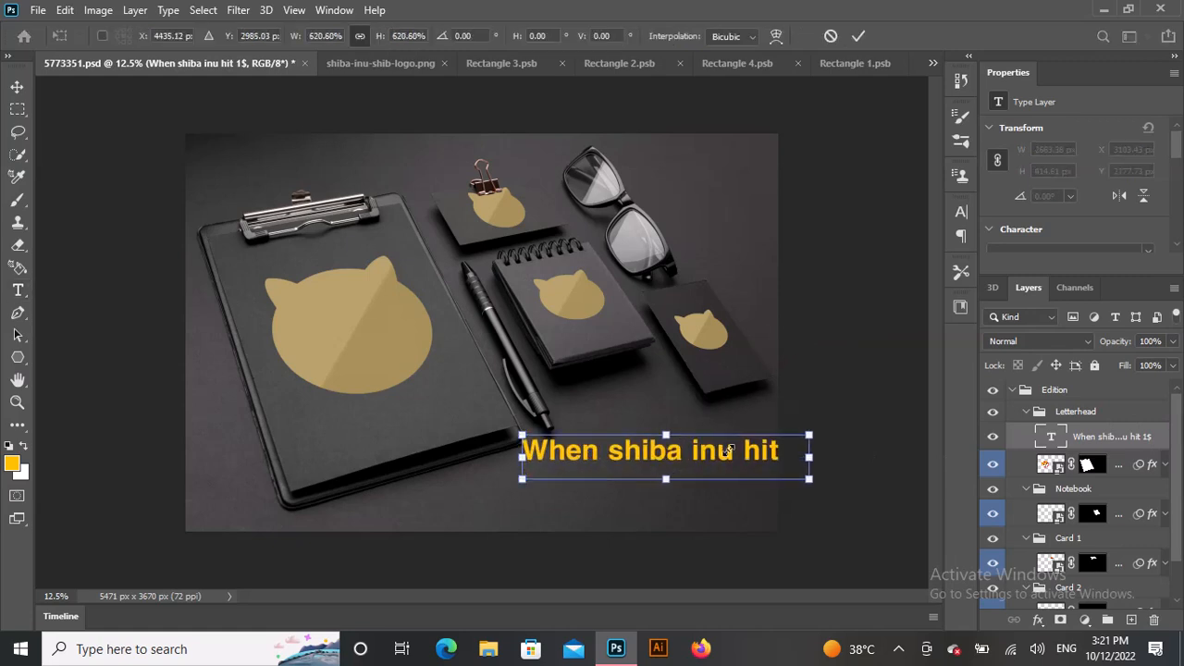
{"action": "left_click_drag", "start_coordinate": [730, 450], "coordinate": [641, 482]}
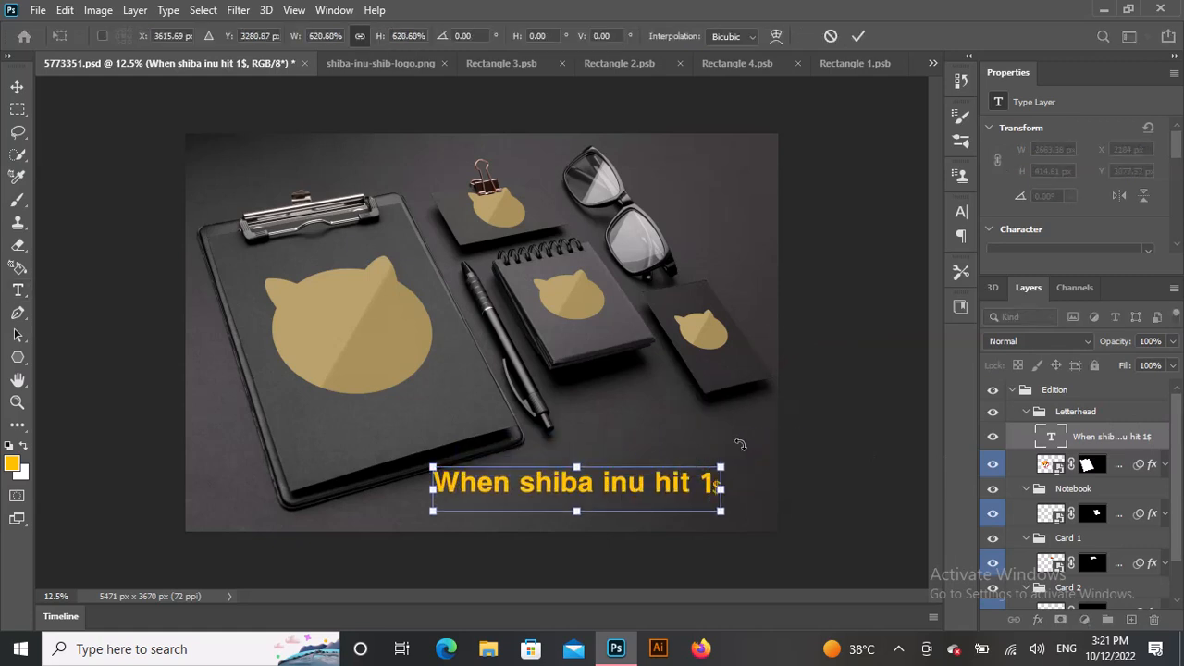
{"action": "left_click_drag", "start_coordinate": [740, 445], "coordinate": [754, 396]}
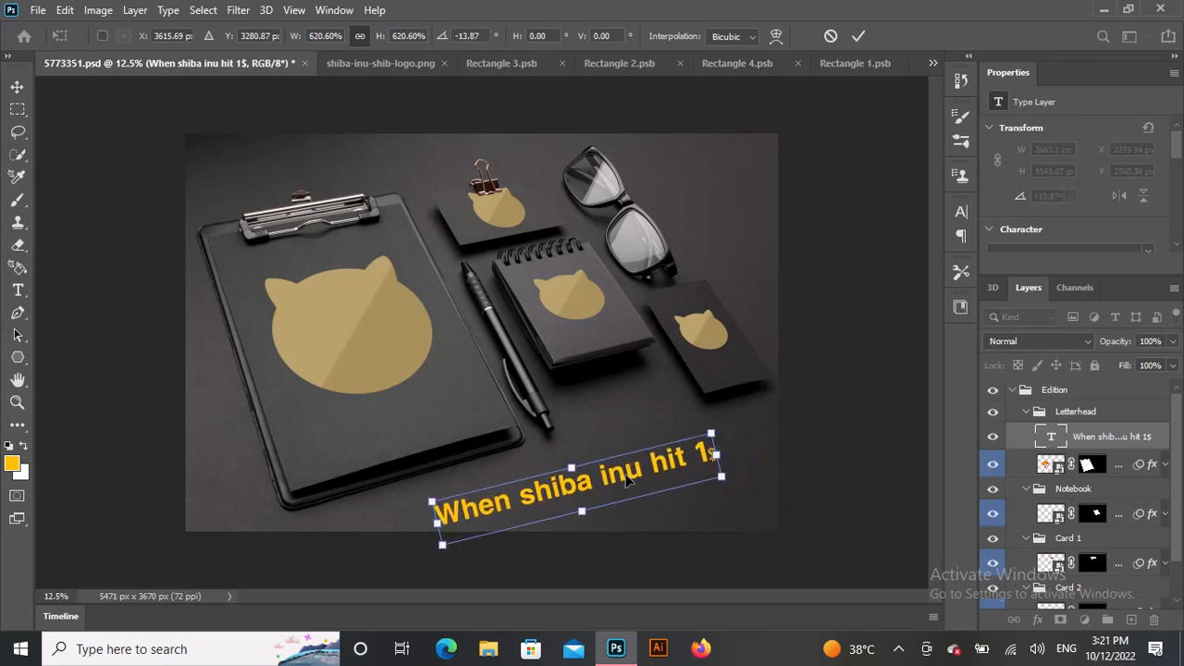
{"action": "left_click_drag", "start_coordinate": [628, 478], "coordinate": [663, 462]}
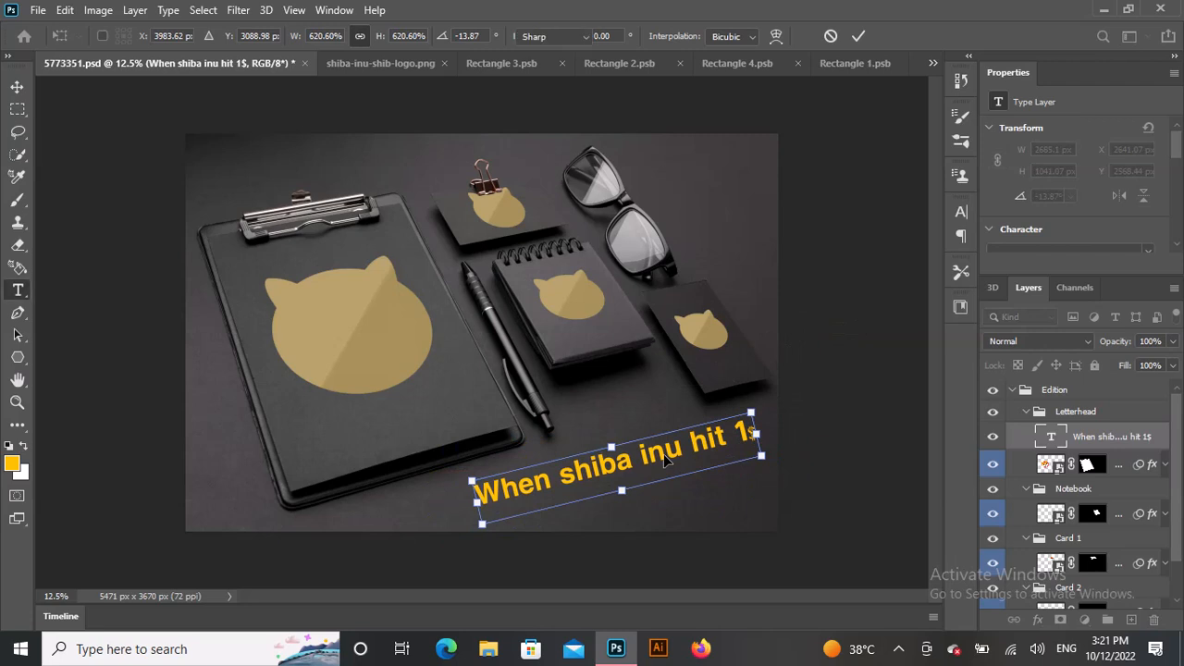
{"action": "key", "text": "Return"}
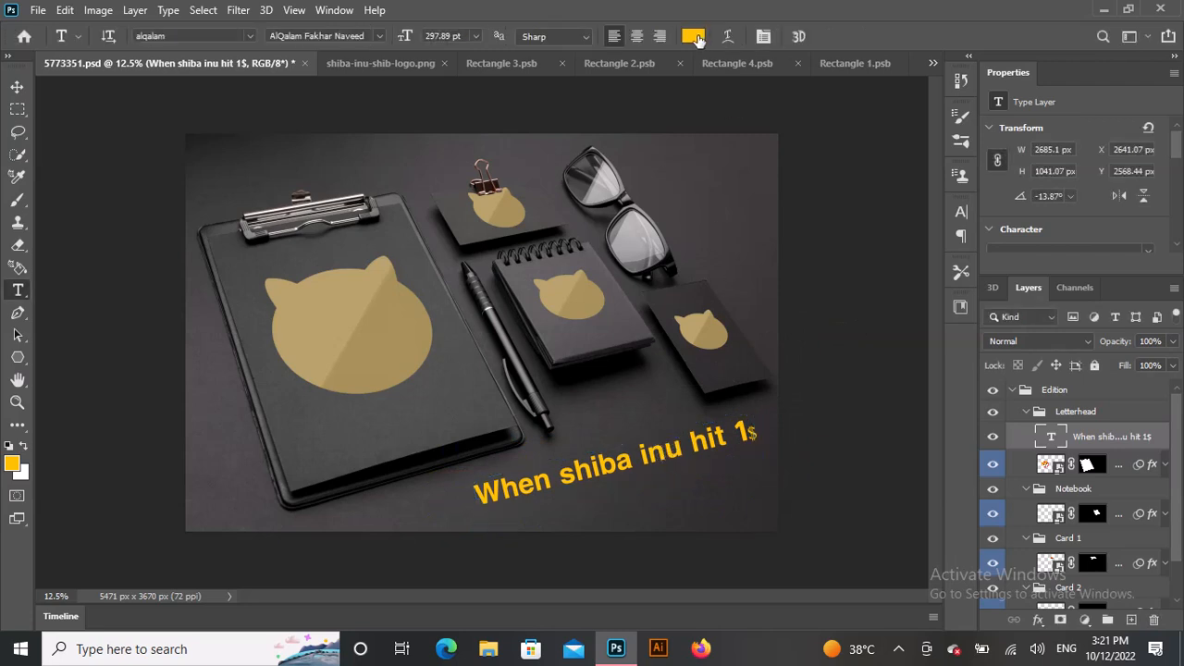
Step: Add a red Stroke effect to the "When shiba inu hit 1$" text layer and adjust the stroke's size
{"action": "left_click", "coordinate": [1046, 616]}
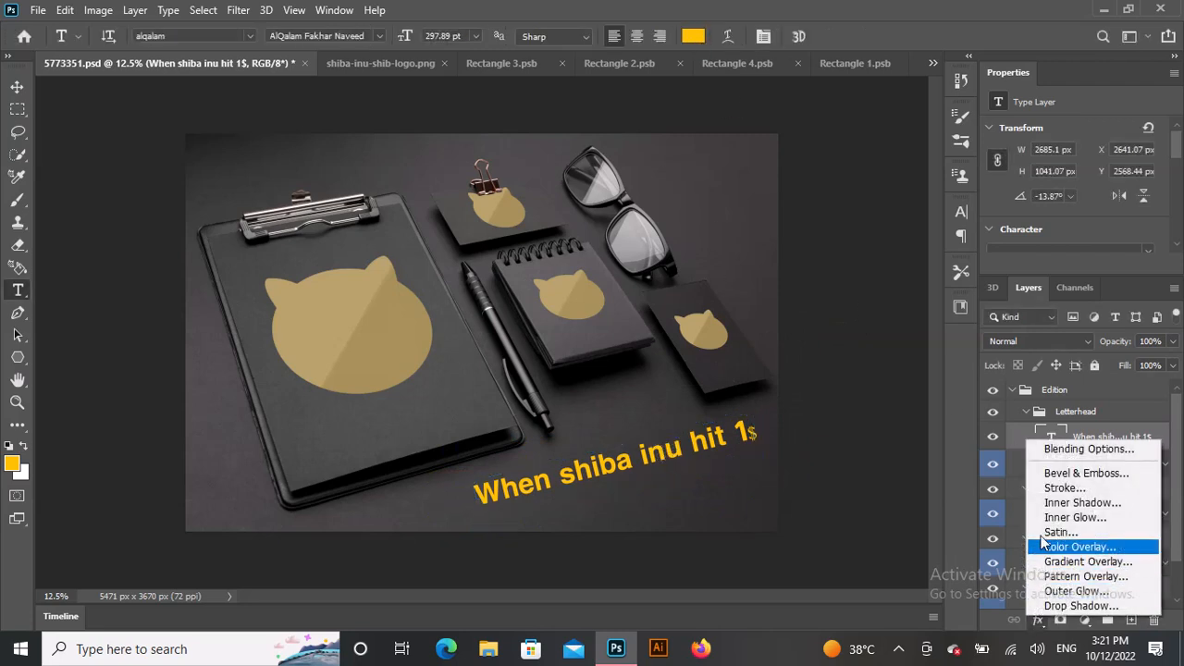
{"action": "left_click", "coordinate": [1022, 488]}
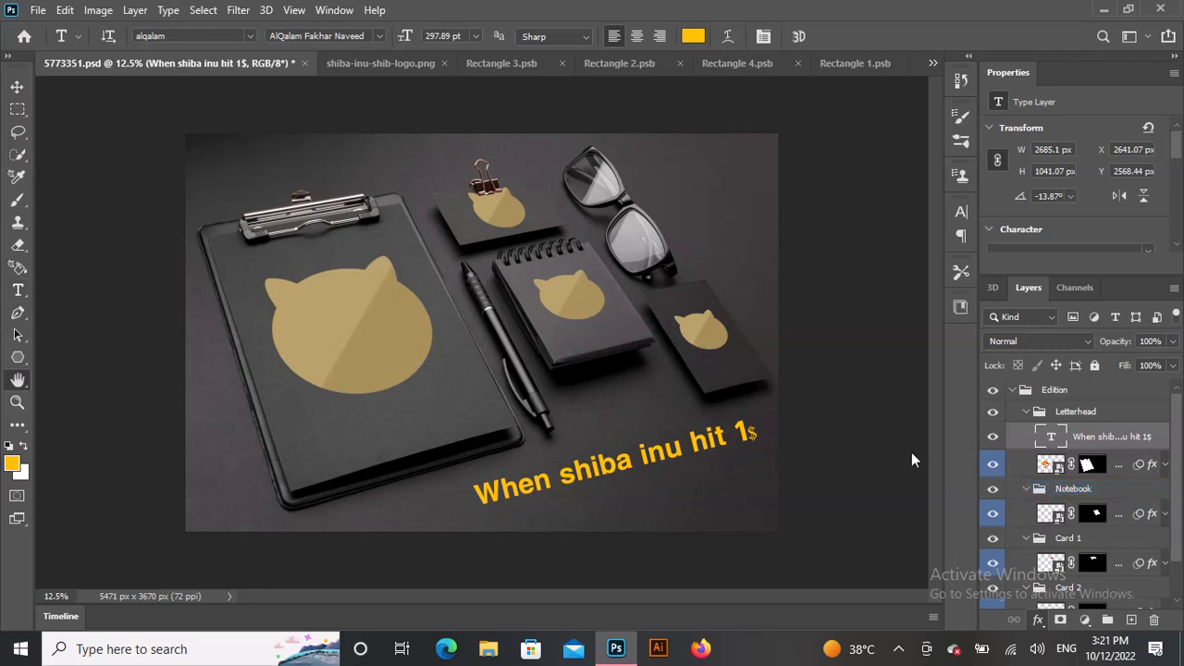
{"action": "left_click_drag", "start_coordinate": [984, 159], "coordinate": [541, 14]}
{"action": "left_click_drag", "start_coordinate": [373, 82], "coordinate": [382, 83]}
{"action": "left_click", "coordinate": [655, 52]}
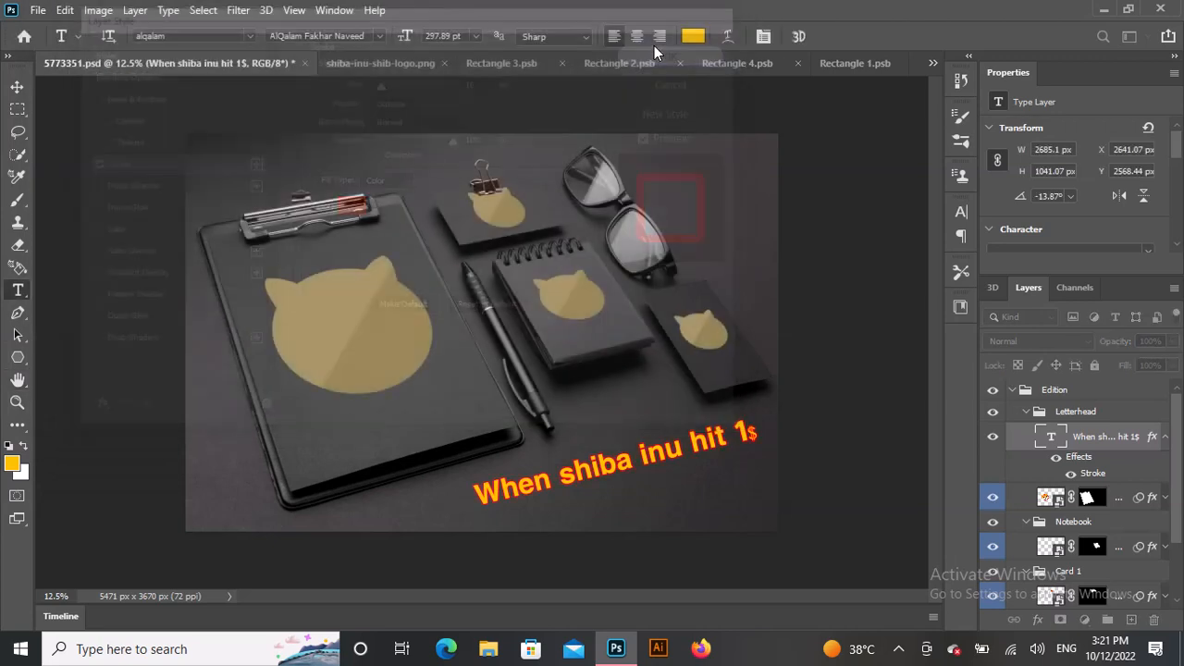